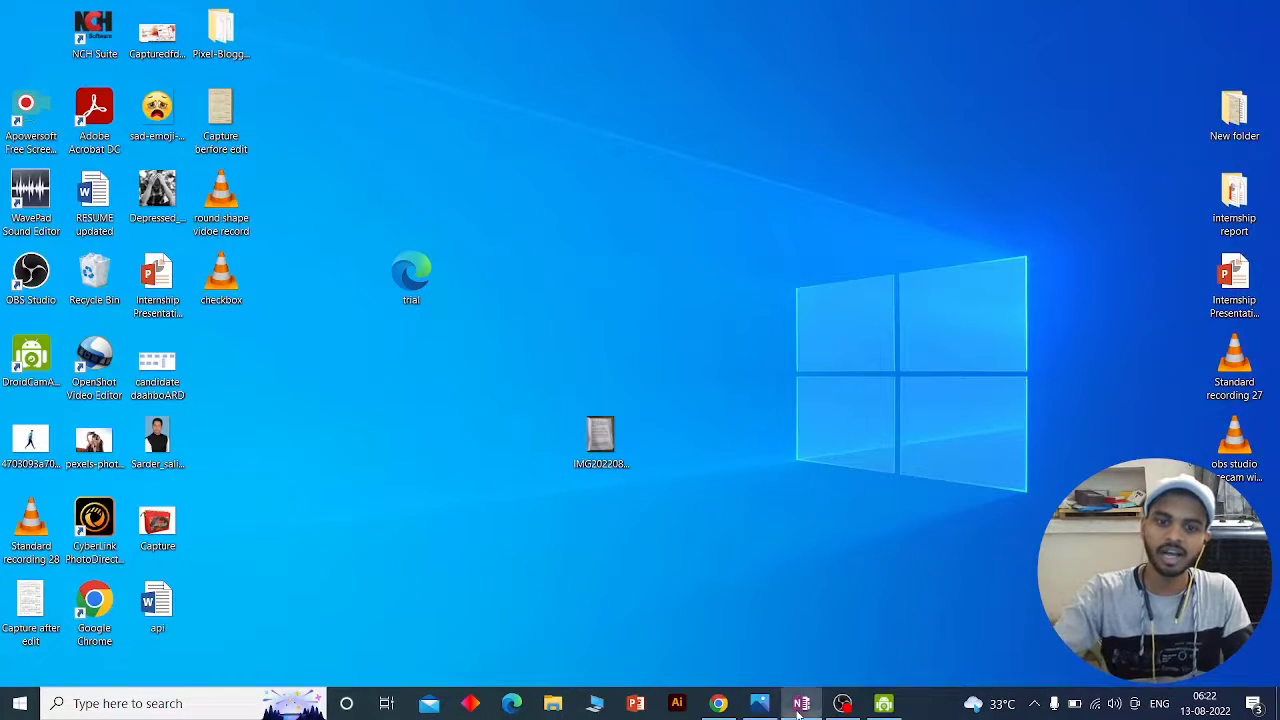
Step: Bring up OneNote's Quick Notes page and highlight the OCR text beside the clipping to show it is editable
left_click(800, 705)
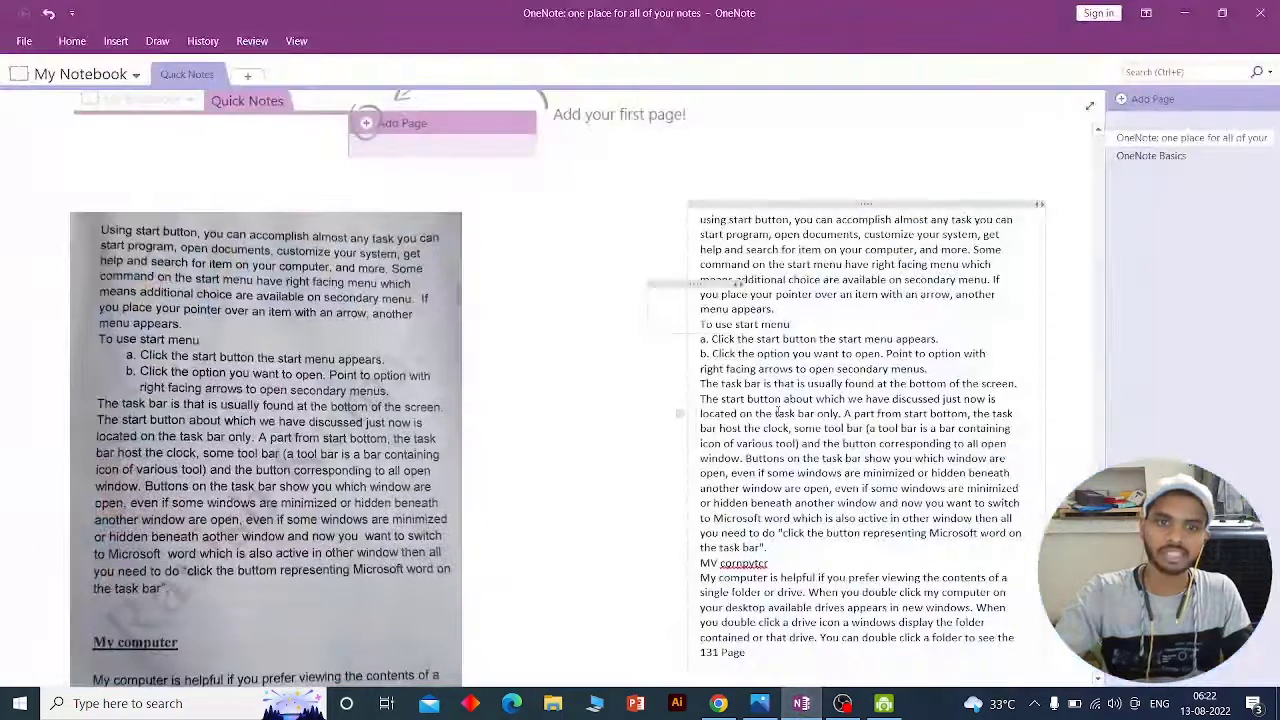
left_click(158, 252)
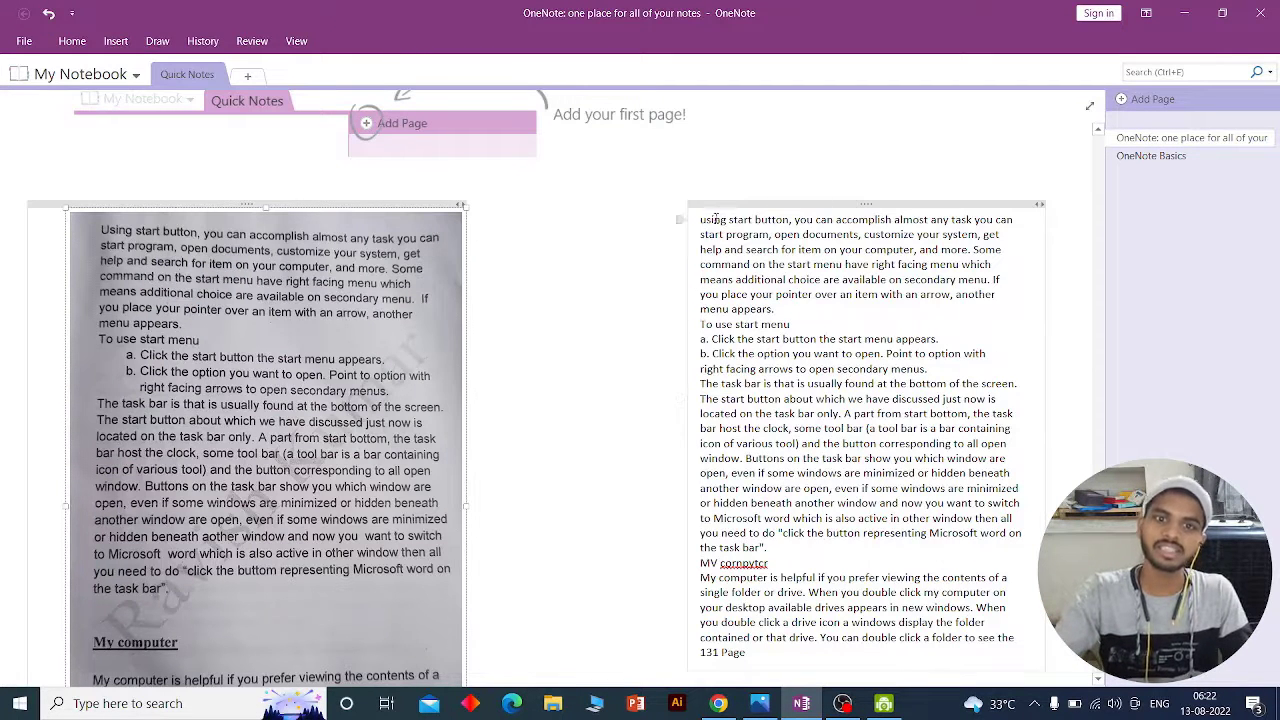
left_click_drag(700, 219, 887, 607)
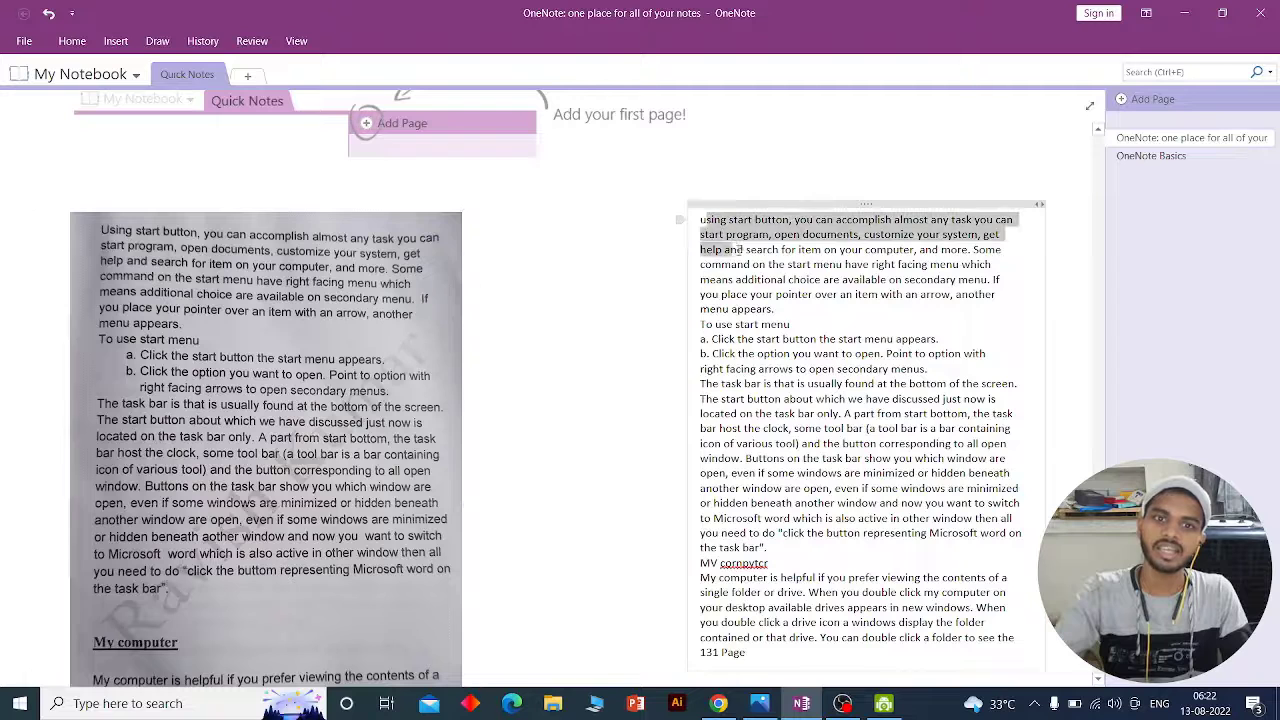
left_click(820, 345)
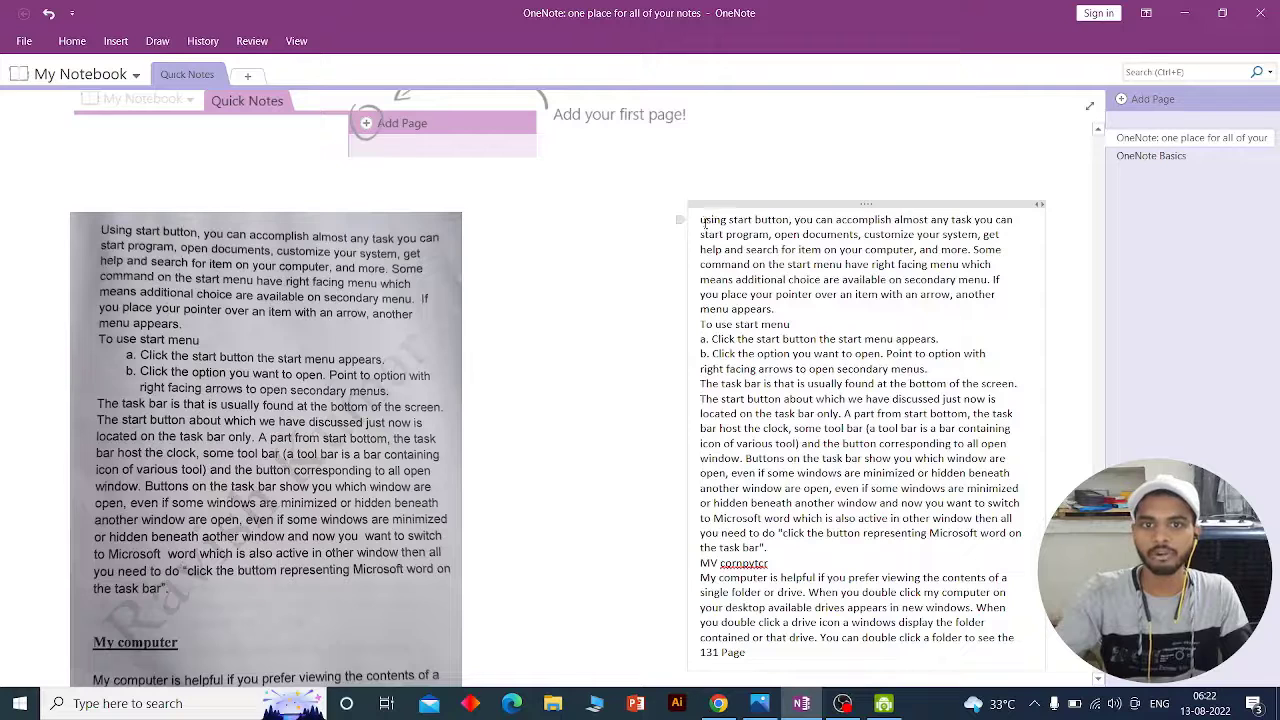
left_click_drag(702, 220, 760, 655)
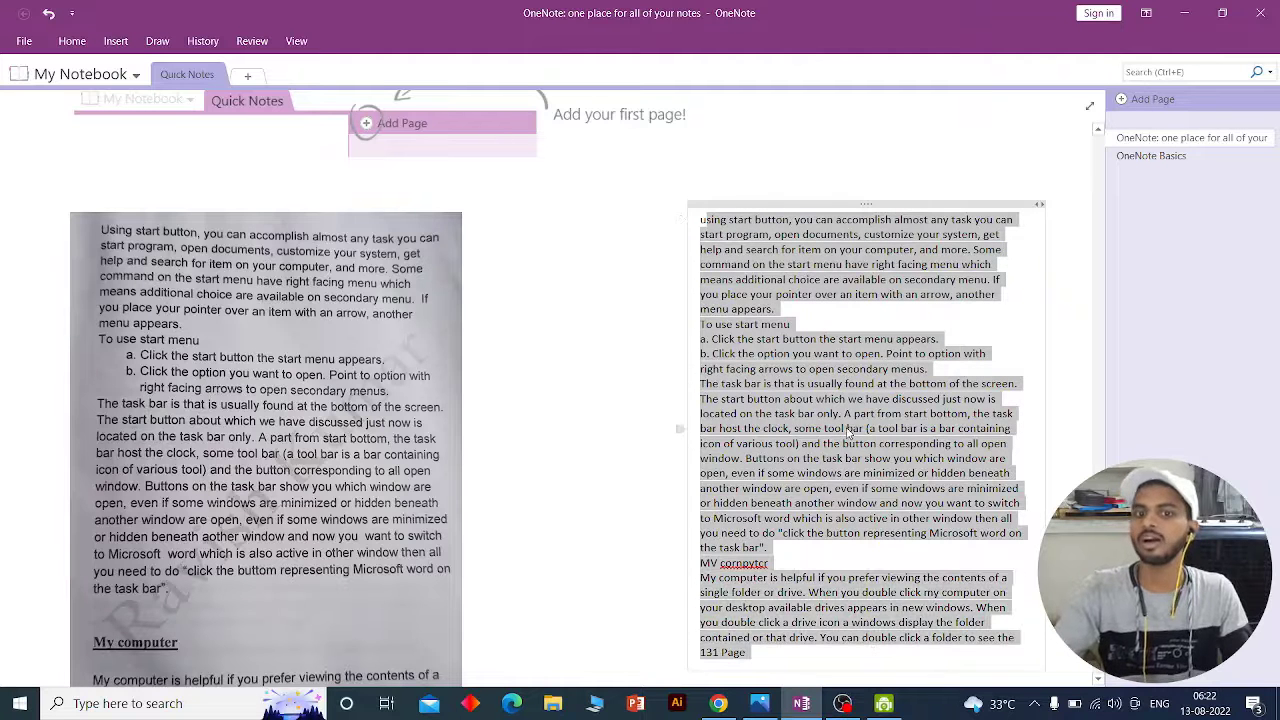
left_click(846, 432)
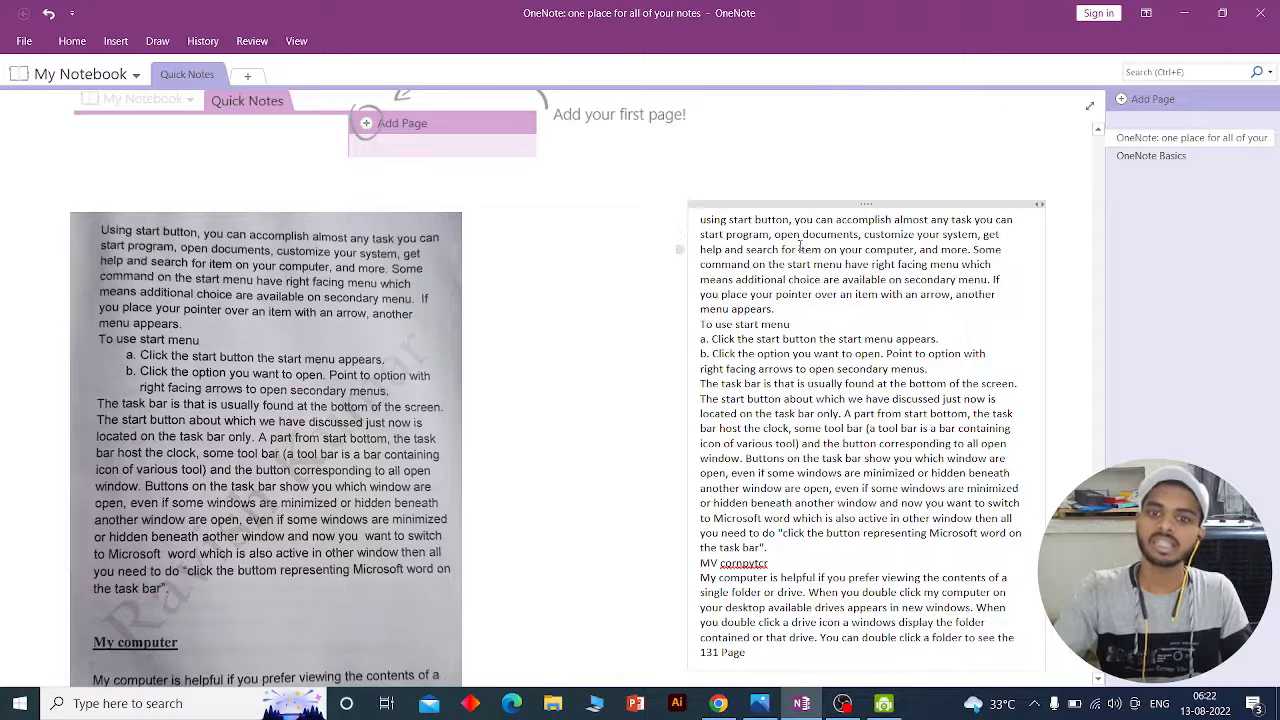
left_click(800, 237)
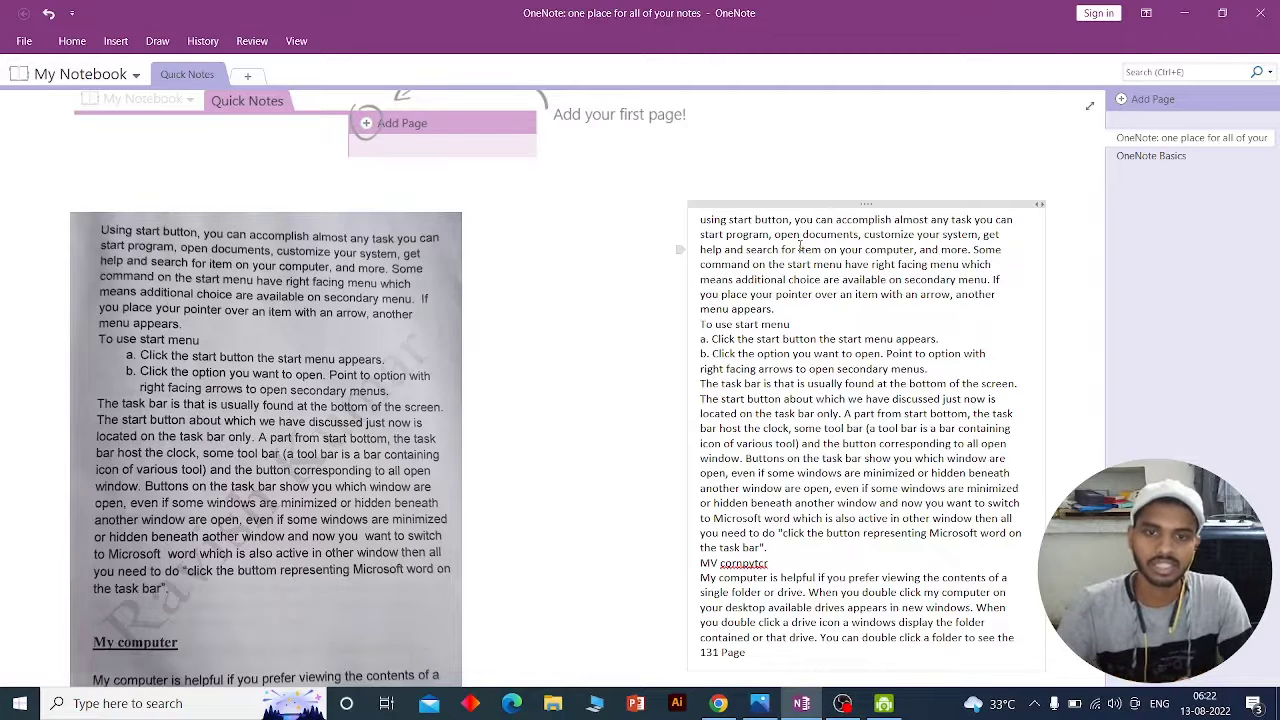
Step: Close OneNote and relaunch OneNote 2016 by searching 'onenote' in the Start menu
left_click(1262, 13)
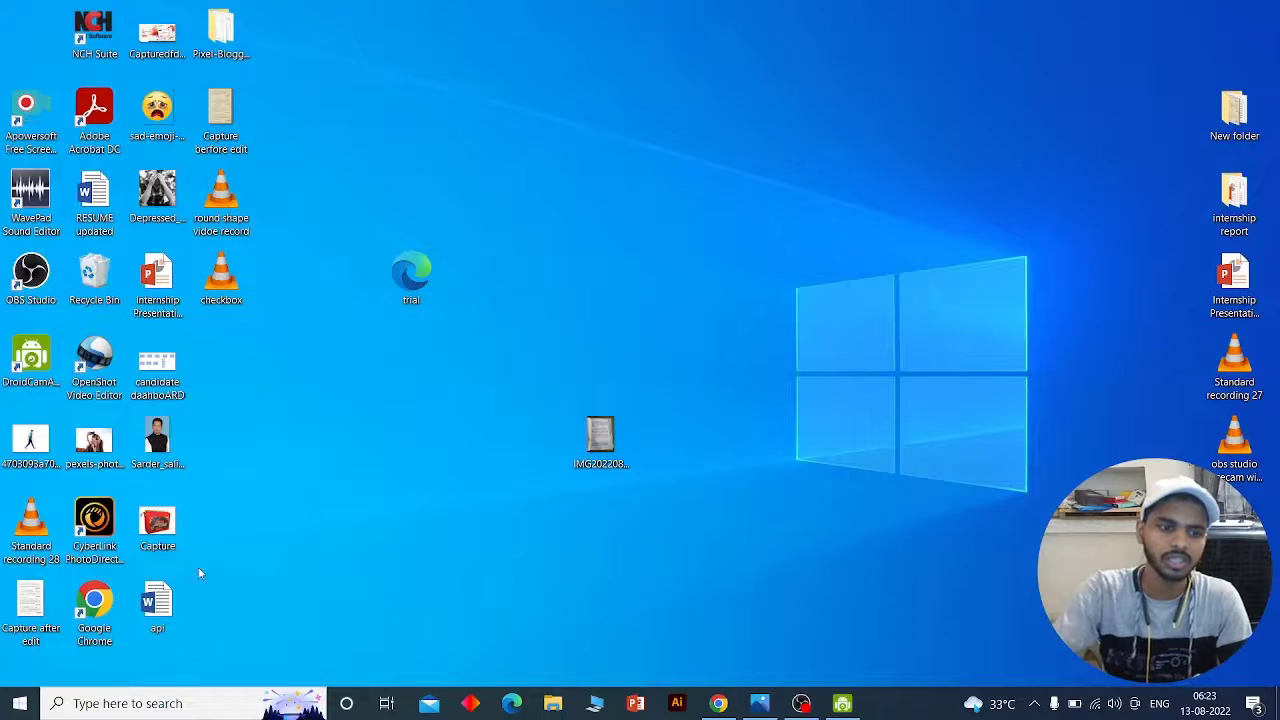
left_click(168, 706)
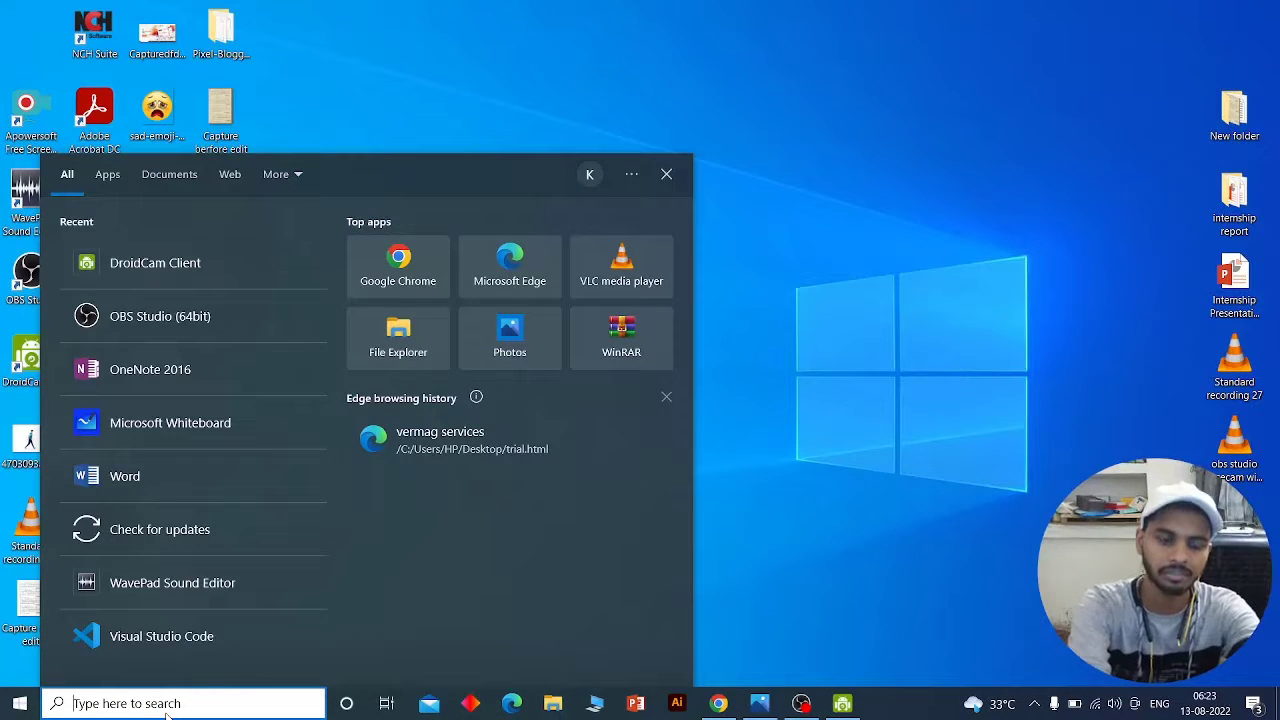
type("one")
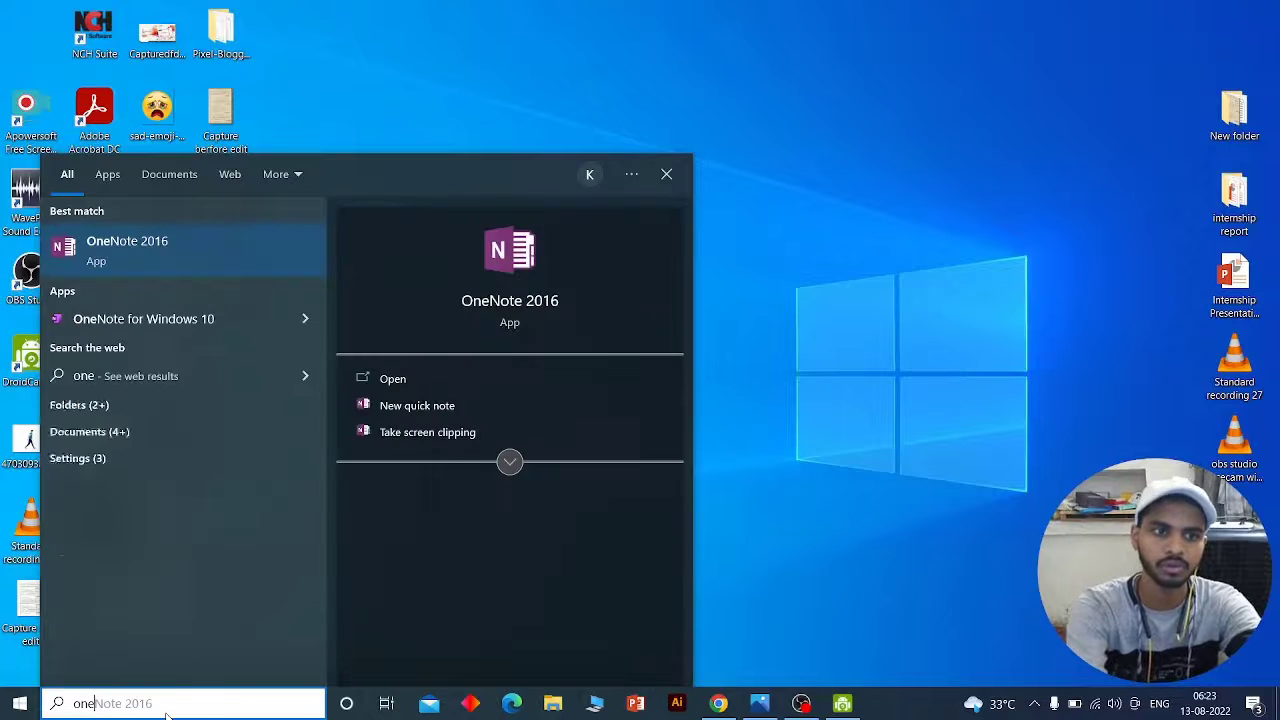
type("note")
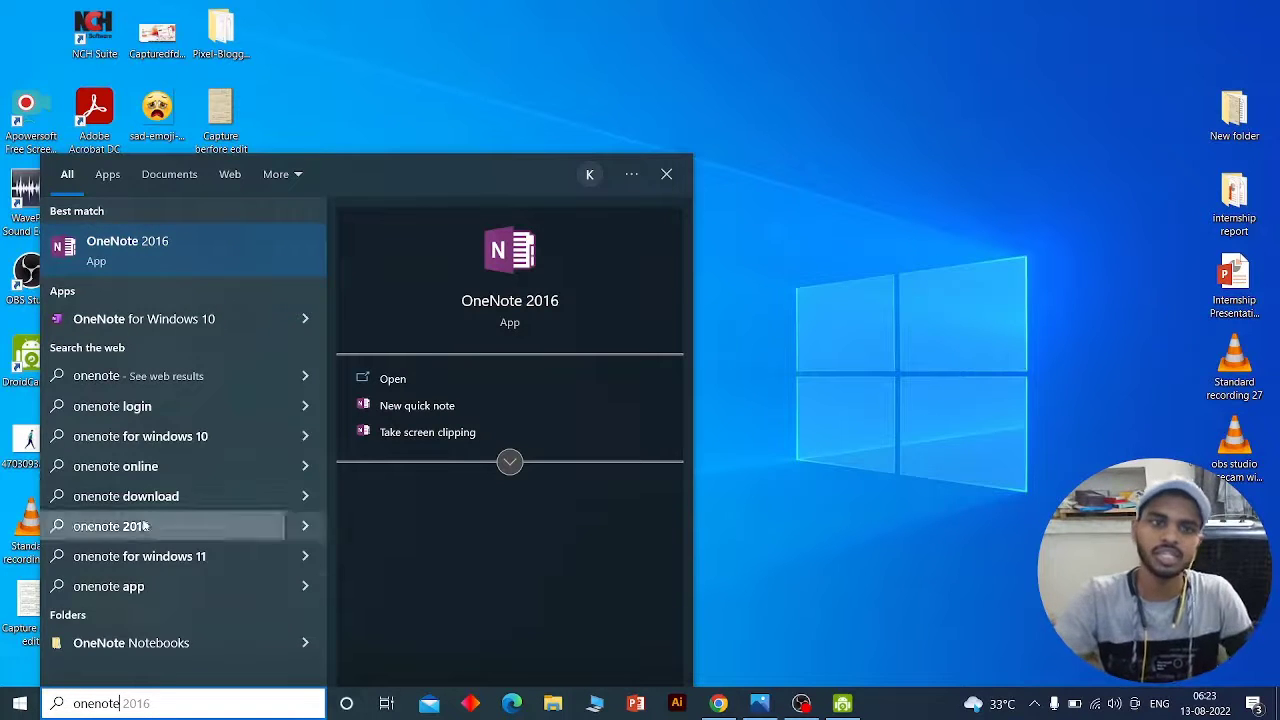
left_click(114, 248)
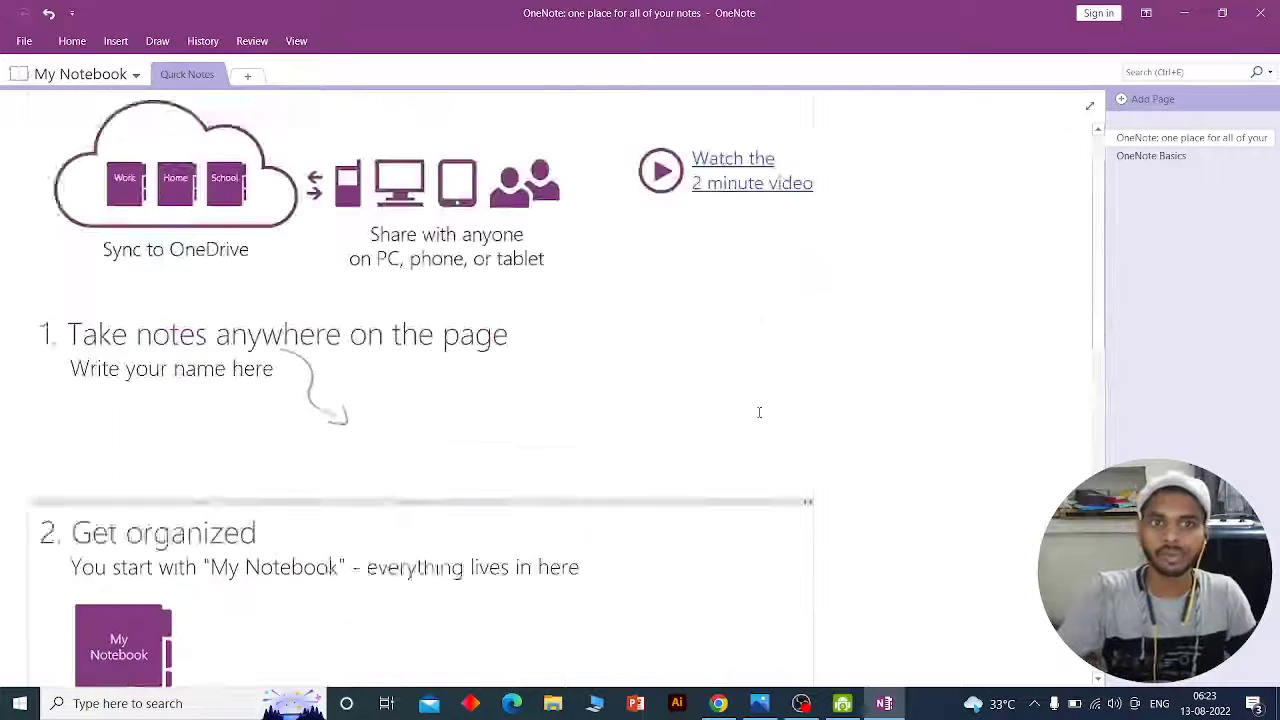
Step: Review the File > New notebook locations, go back, and minimize OneNote
scroll(759, 412, "up", 2)
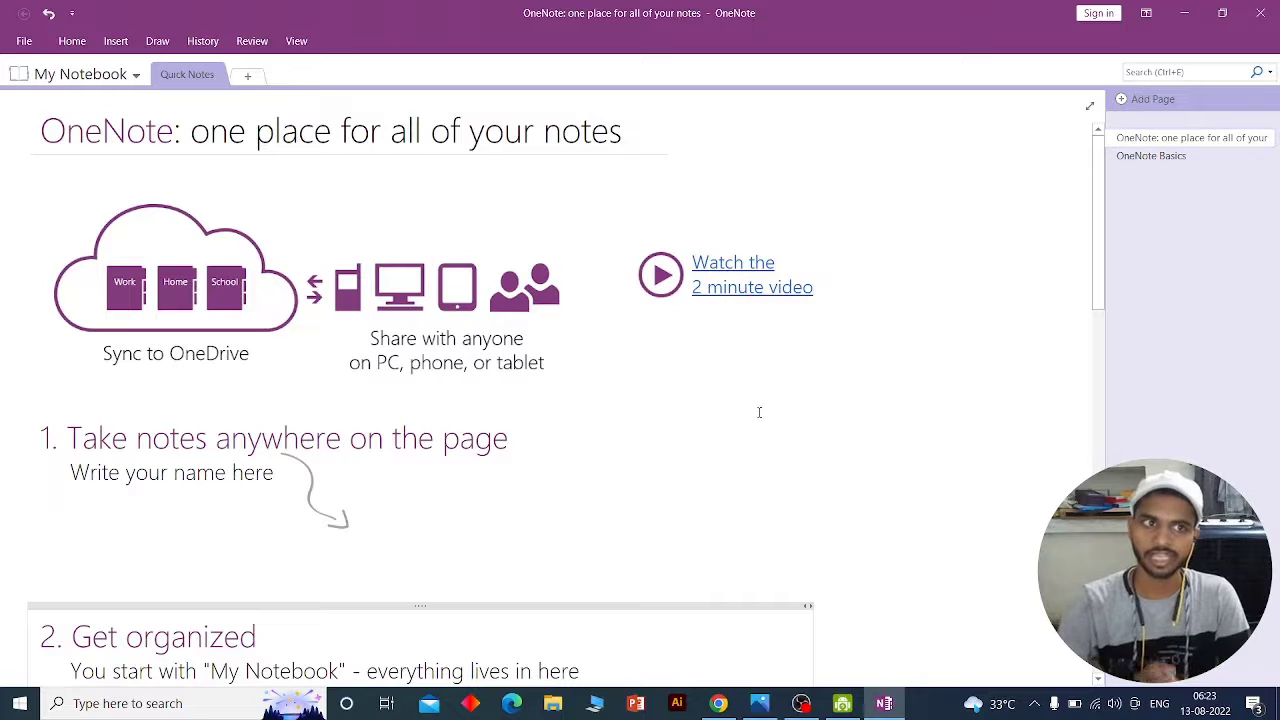
left_click(24, 41)
left_click(50, 104)
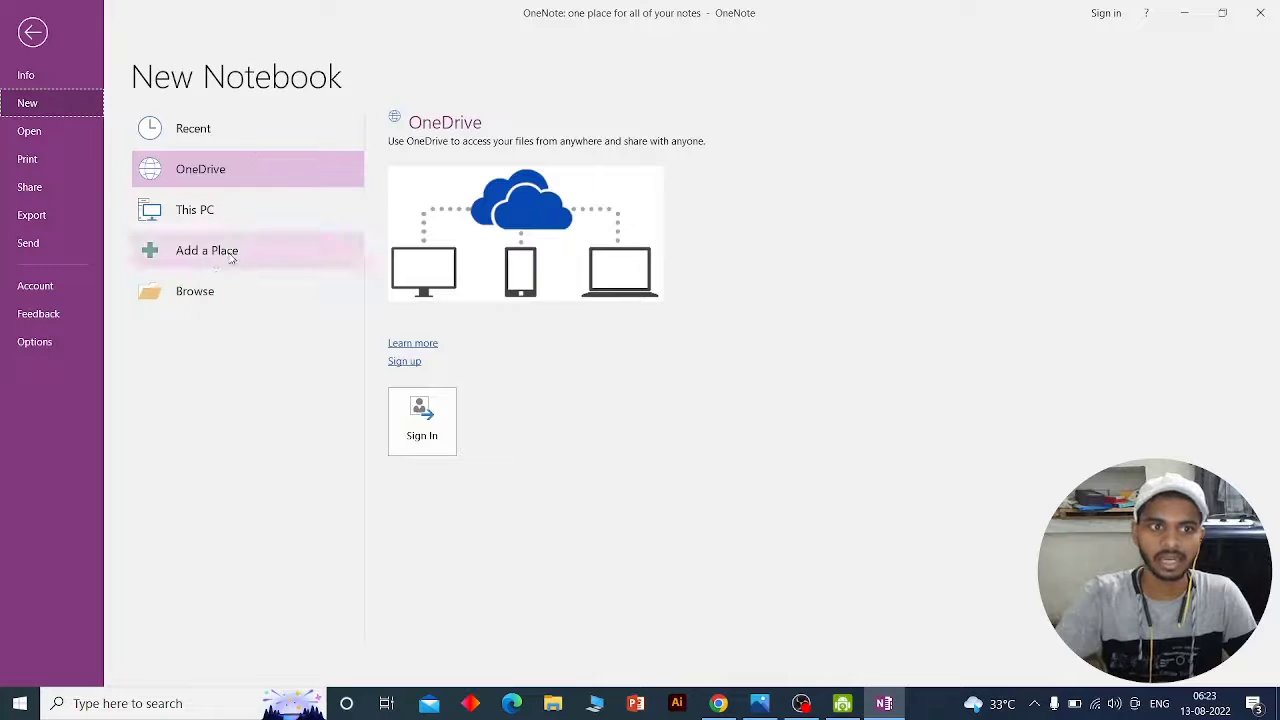
left_click(33, 34)
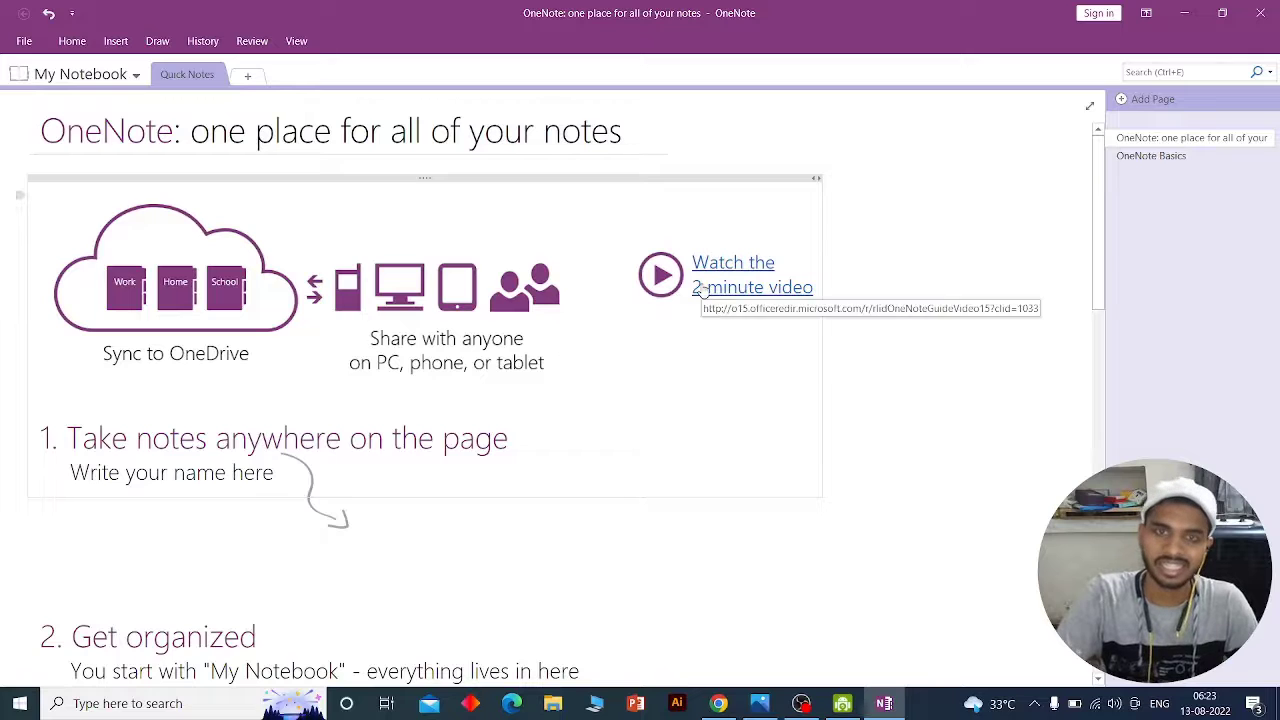
left_click(1184, 13)
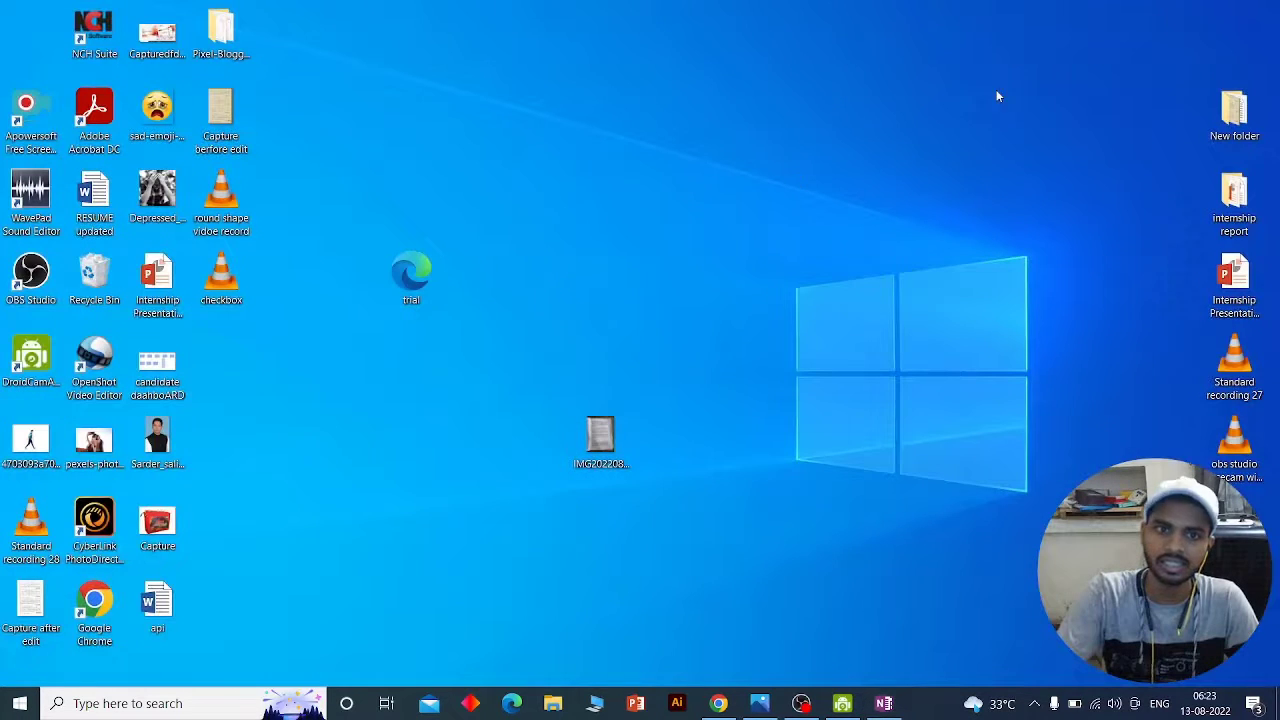
Step: Open IMG20220813105737.jpg in Photos, zoom in and out, then close it
double_click(598, 440)
scroll(593, 445, "up", 5)
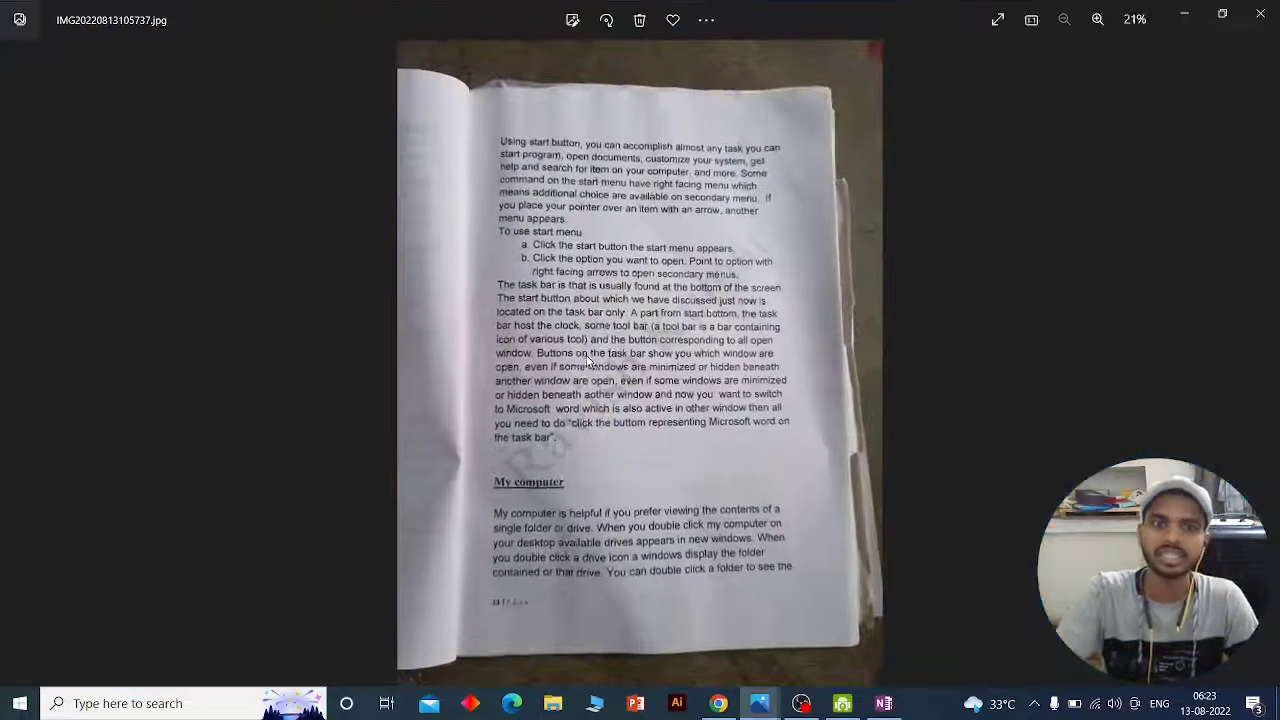
scroll(588, 362, "down", 4)
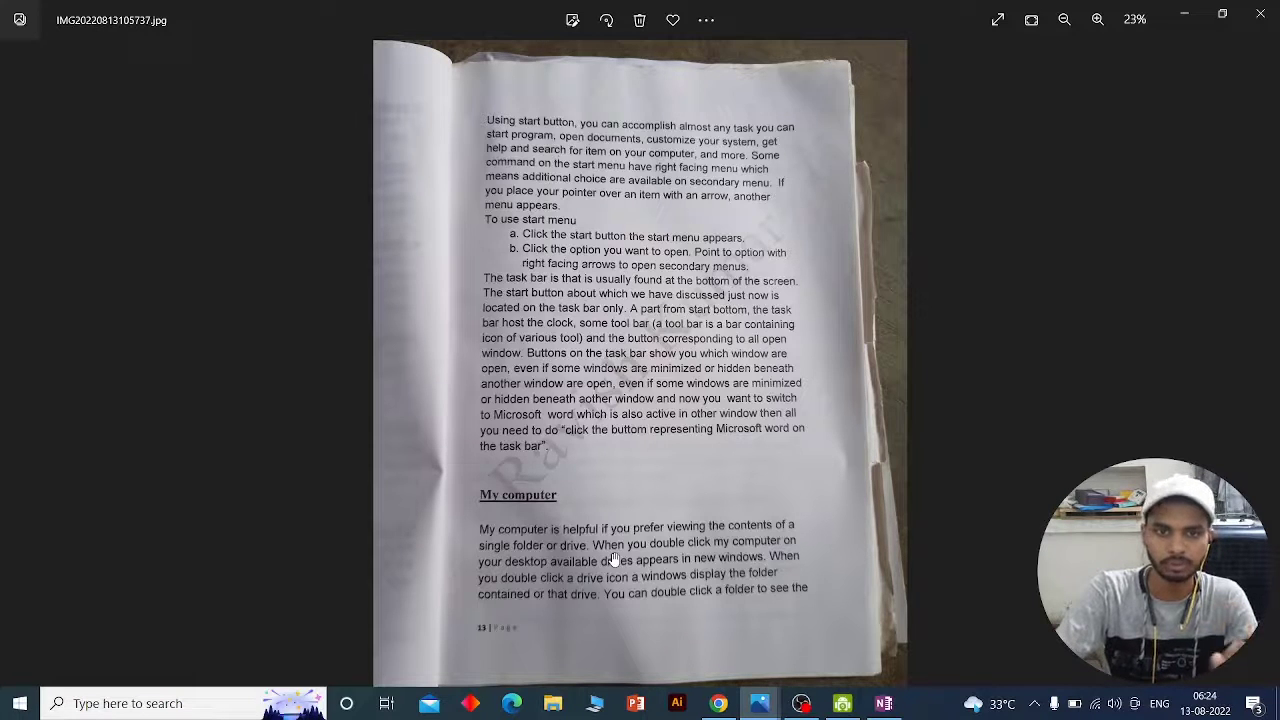
left_click(1260, 14)
Step: Move the photo's desktop icon higher and reopen IMG20220813105737.jpg in Photos at 25% zoom
left_click_drag(600, 440, 601, 282)
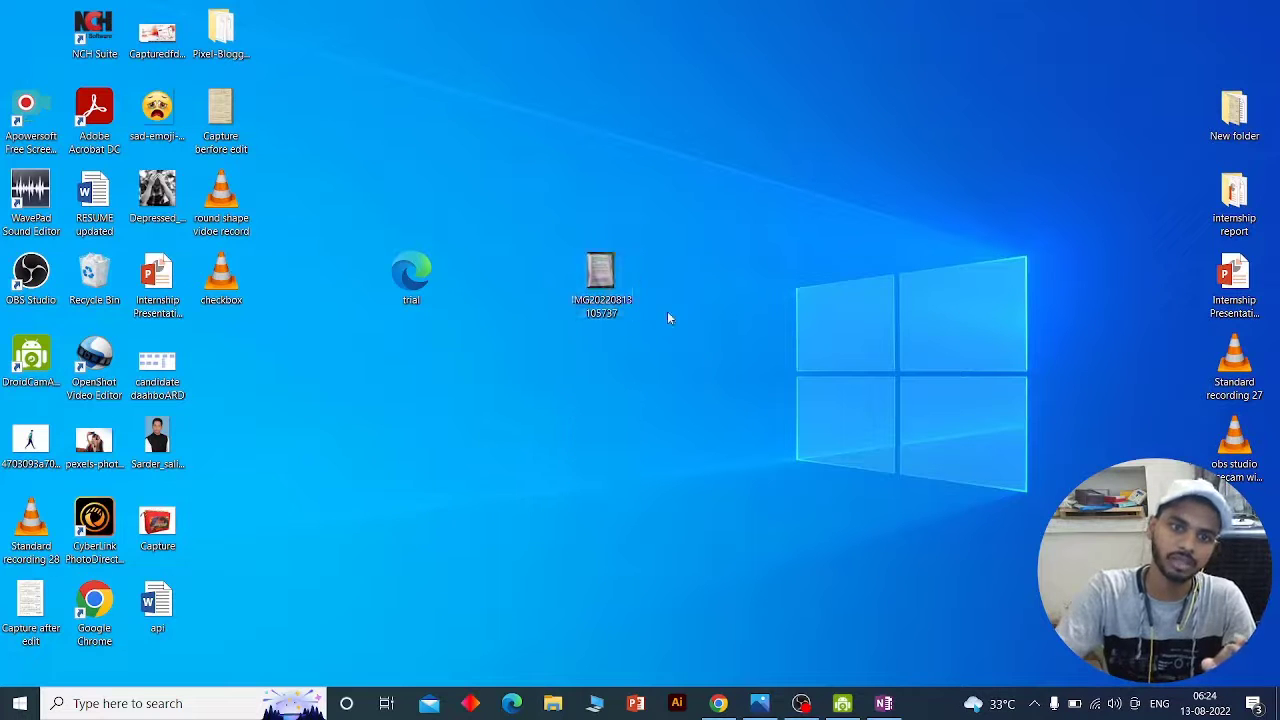
double_click(587, 295)
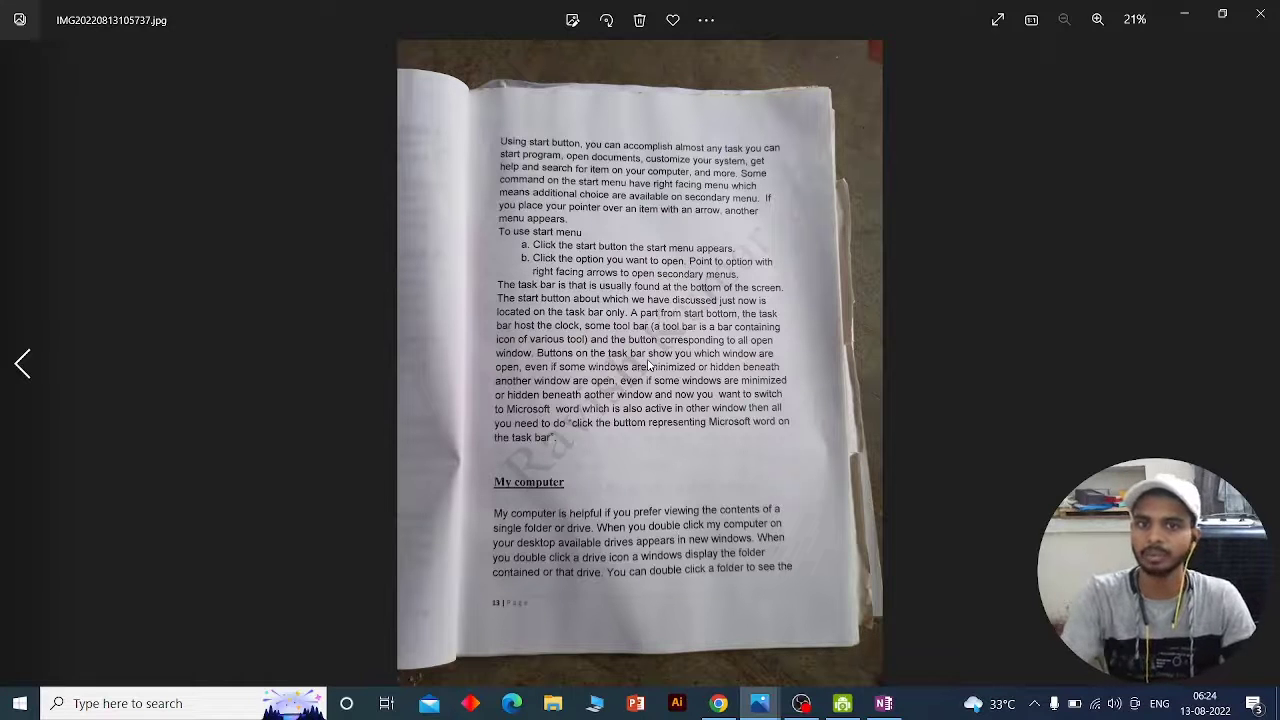
scroll(656, 340, "up", 1)
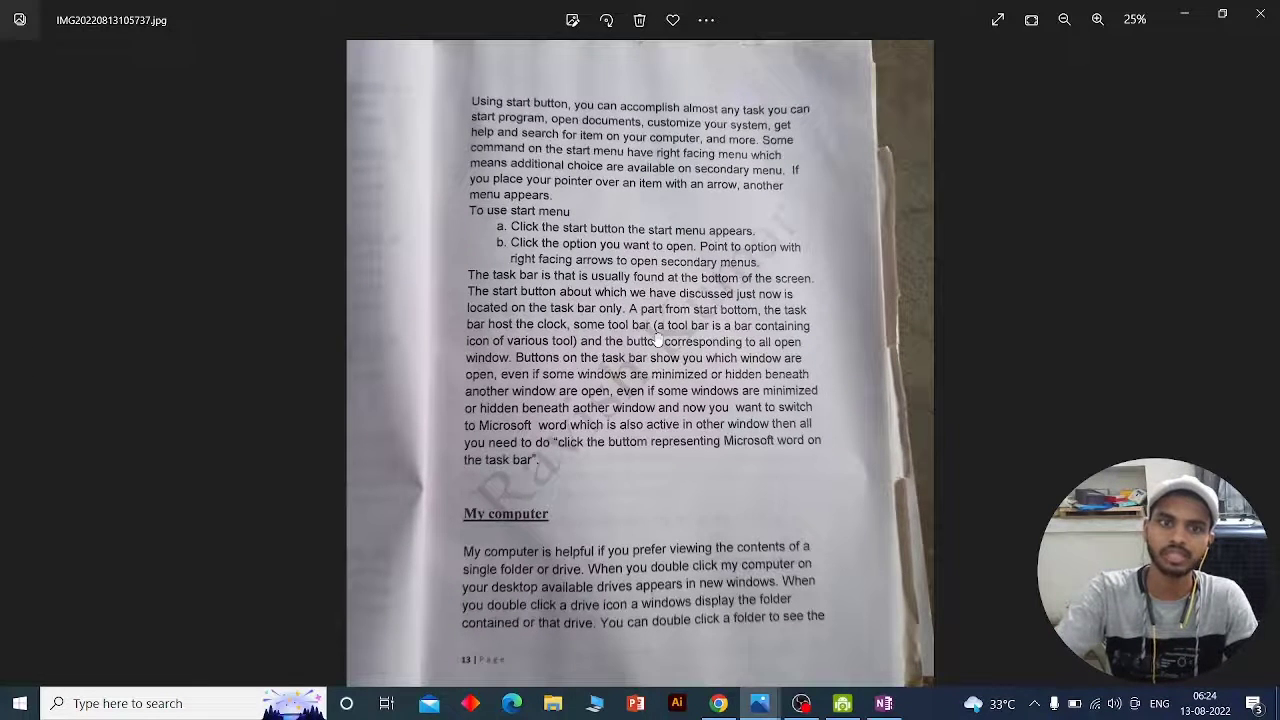
scroll(656, 340, "down", 1)
scroll(468, 135, "up", 1)
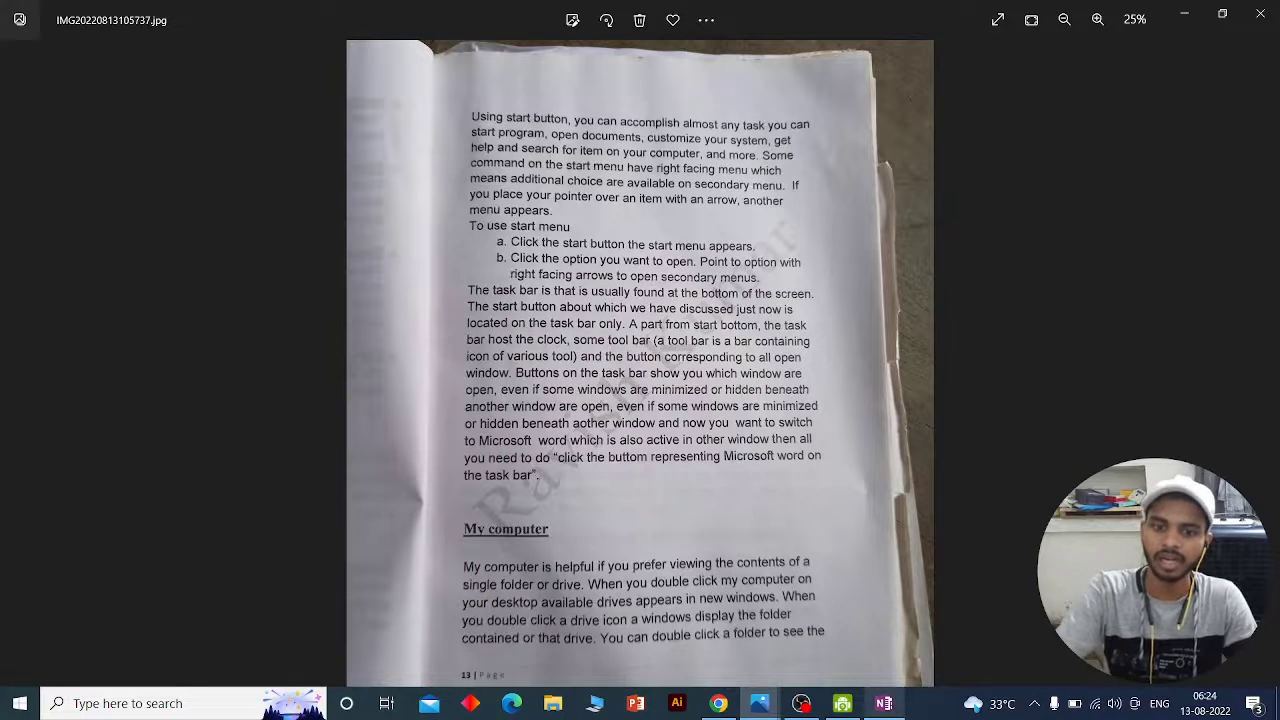
Step: Use Insert > Screen Clipping in OneNote to clip the textbook page's text block in Photos
left_click(884, 703)
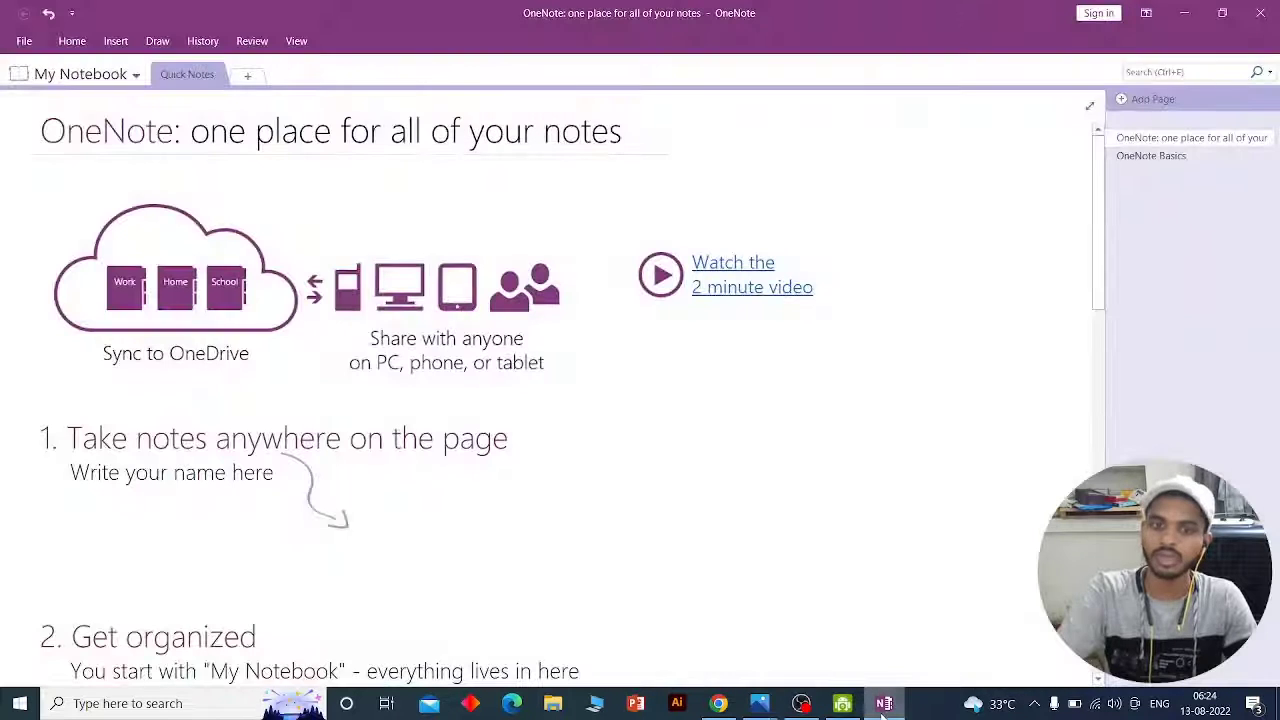
left_click(116, 42)
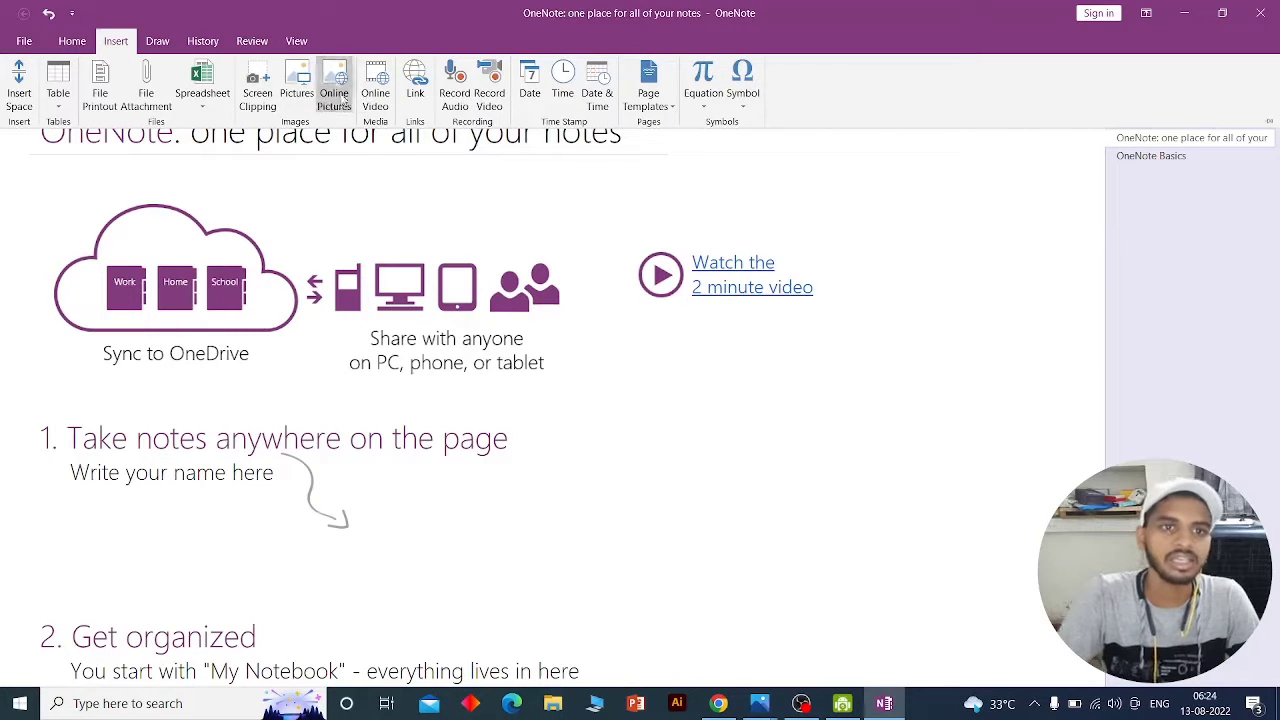
left_click(257, 100)
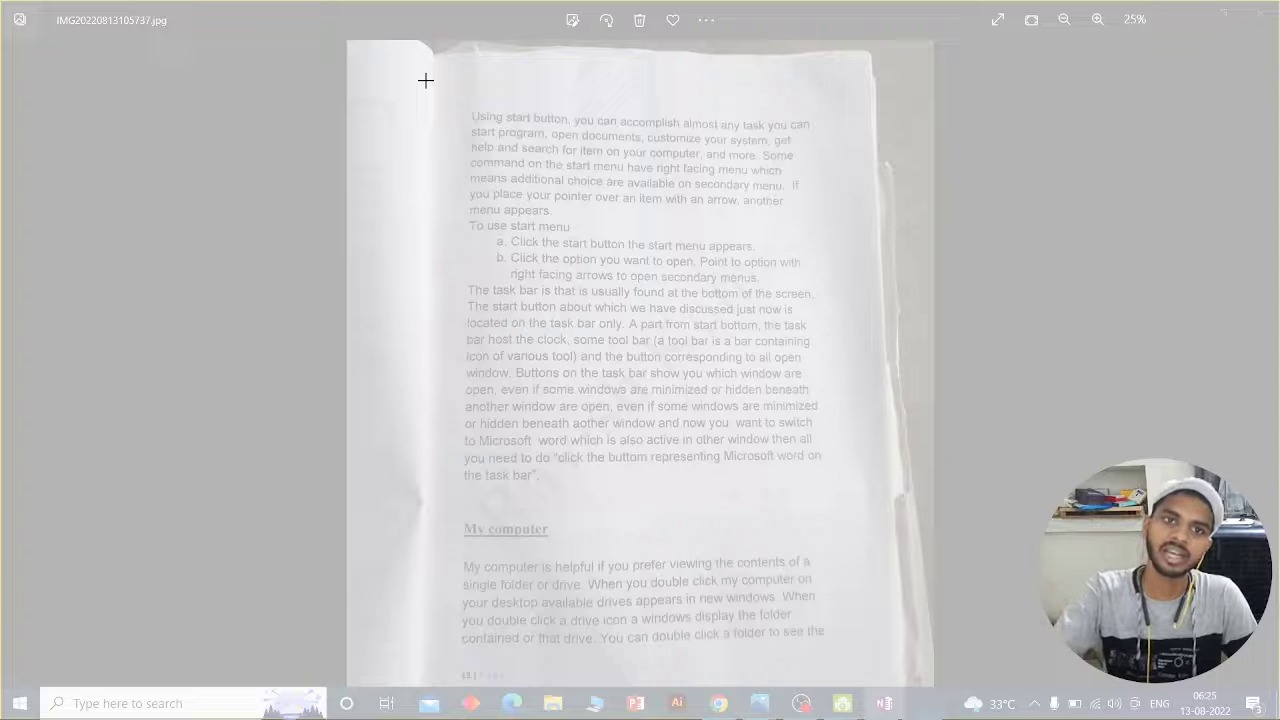
left_click_drag(412, 78, 429, 124)
left_click_drag(502, 243, 838, 653)
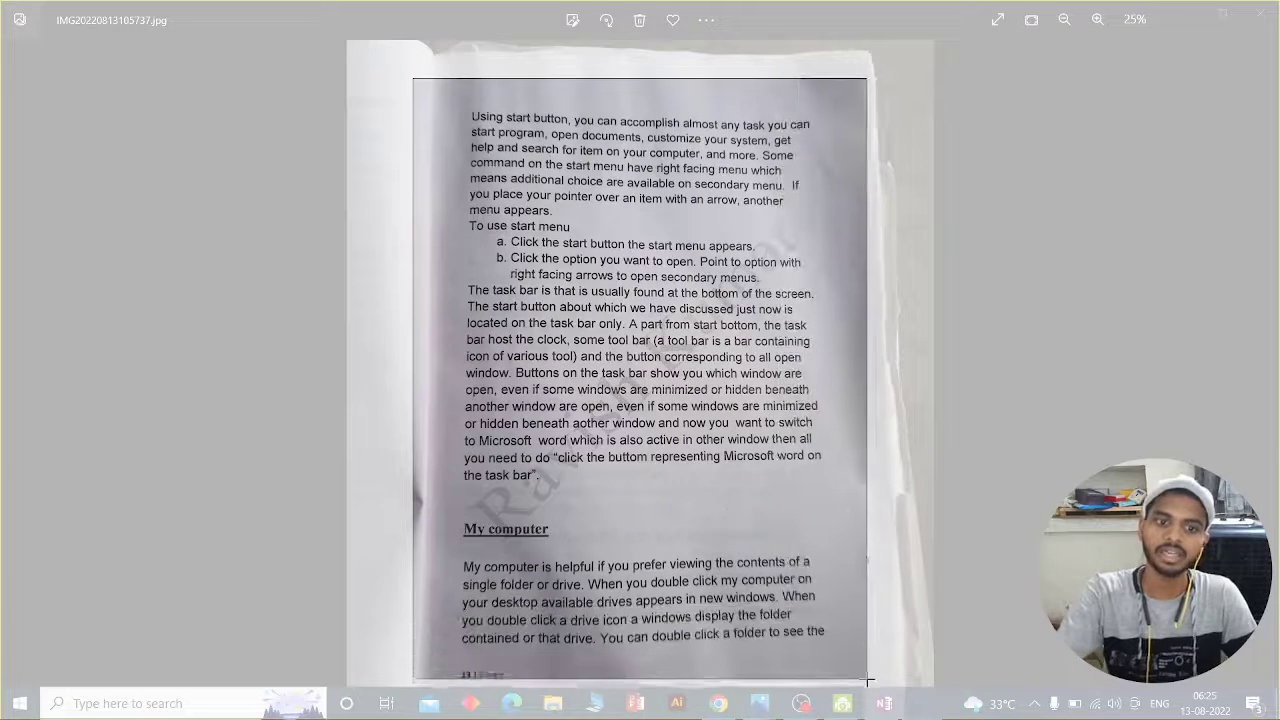
mouse_move(838, 653)
left_mouse_down()
mouse_move(872, 682)
mouse_move(846, 683)
left_mouse_up()
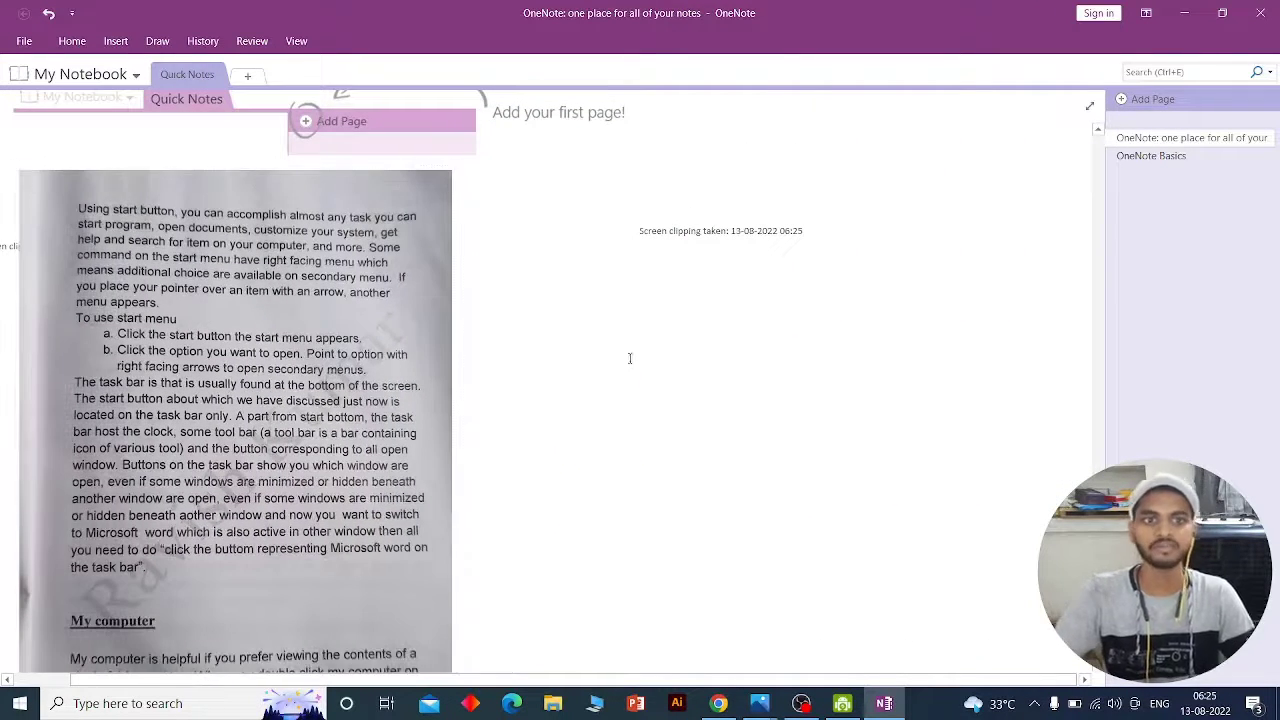
scroll(619, 296, "down", 1)
scroll(569, 354, "down", 2)
Step: Use Copy Text from Picture on the textbook clipping, then click an empty spot right of it
scroll(569, 354, "up", 3)
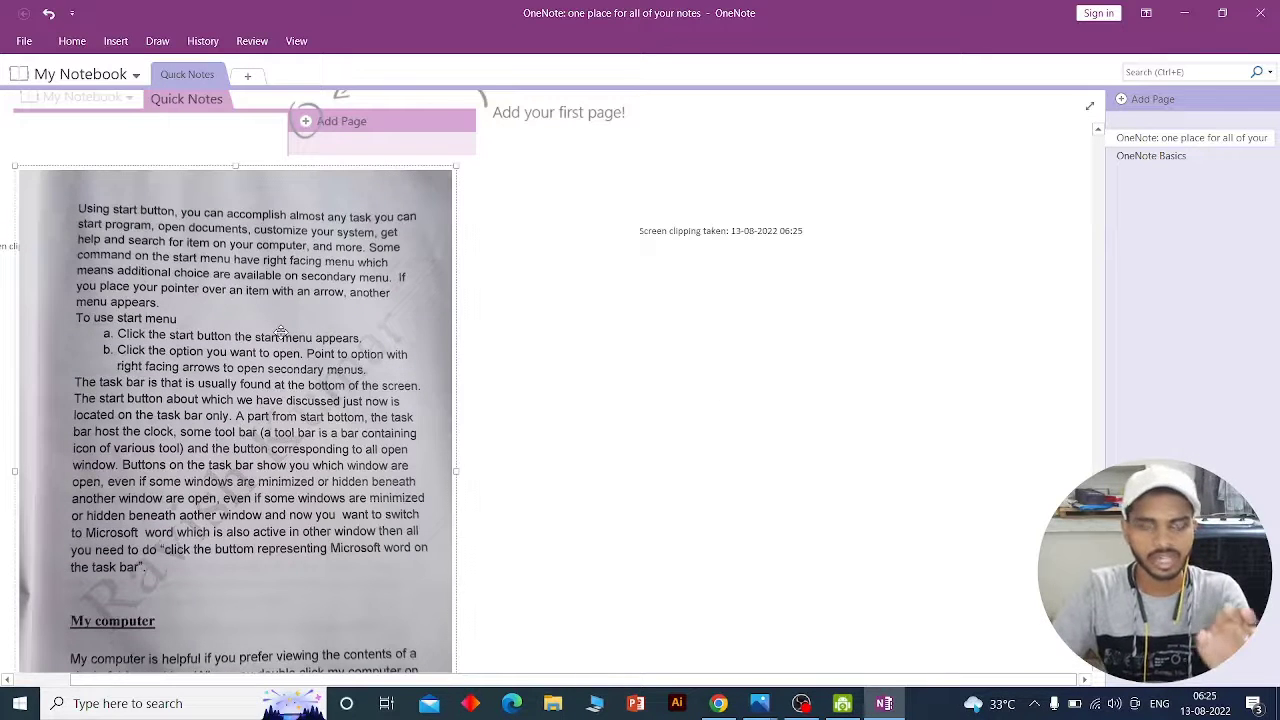
right_click(302, 336)
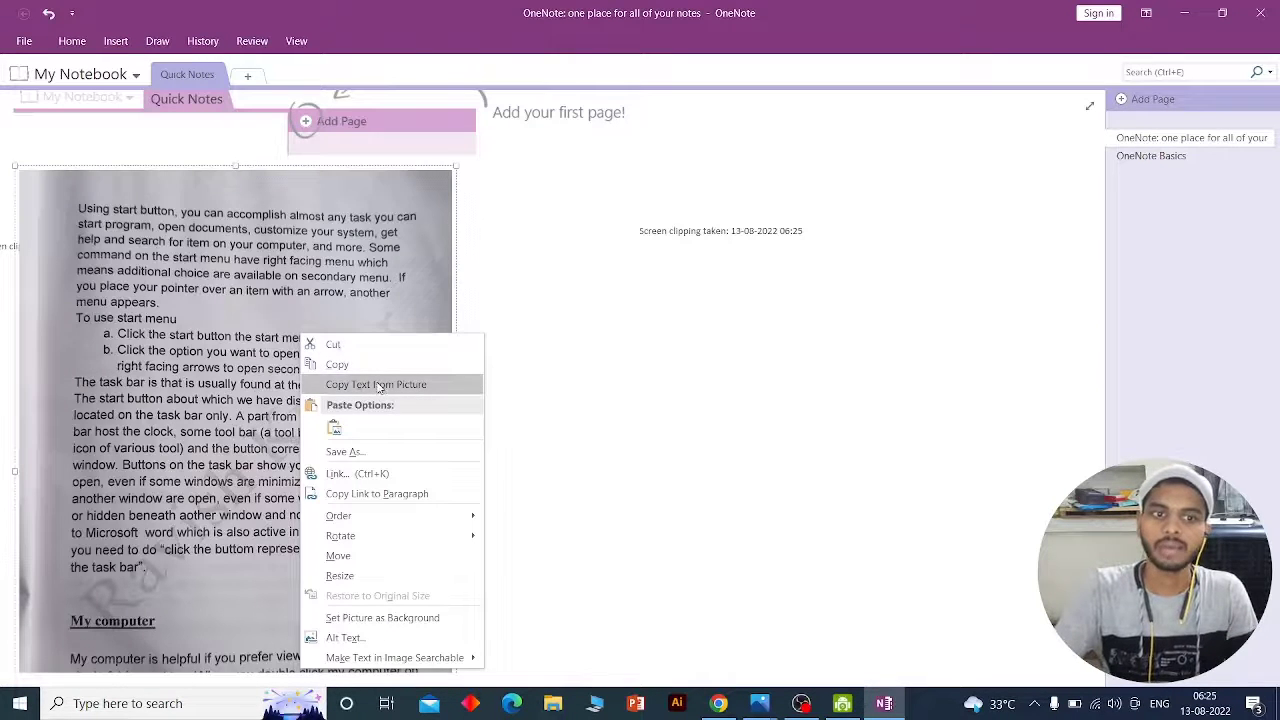
left_click(378, 386)
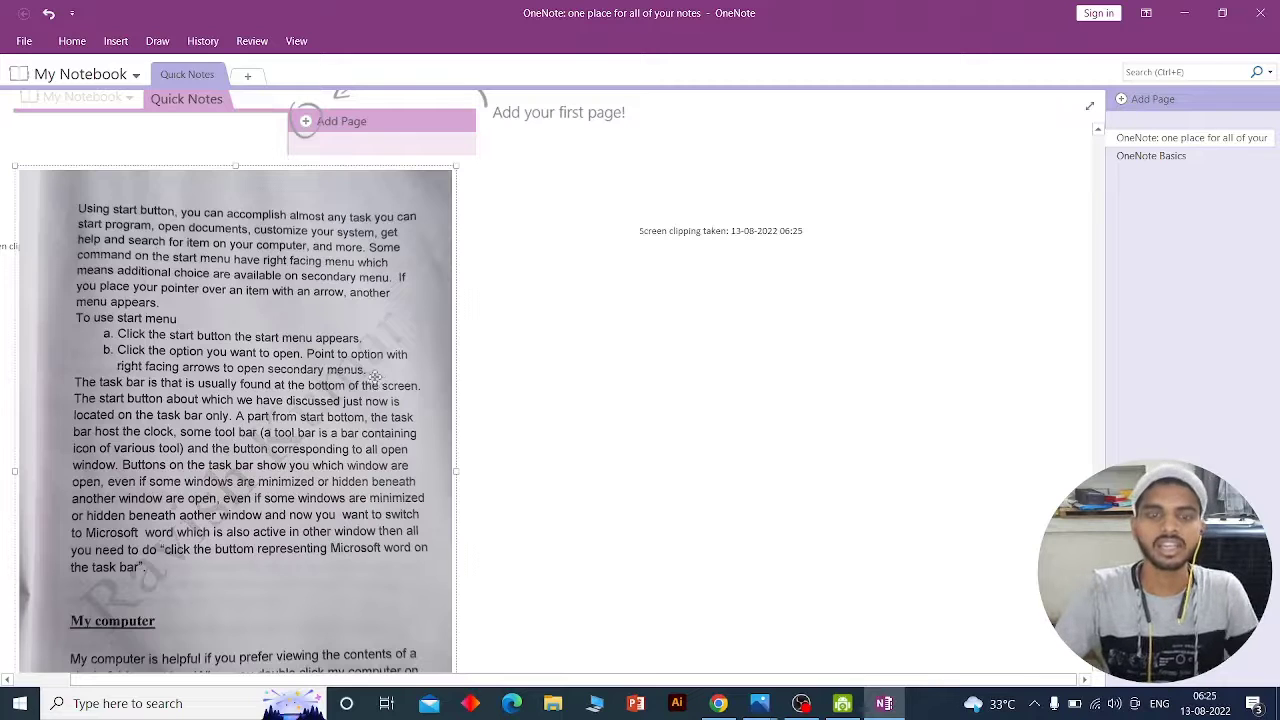
left_click(770, 359)
Step: Paste the copied text with Keep Text Only beside the textbook image
right_click(737, 333)
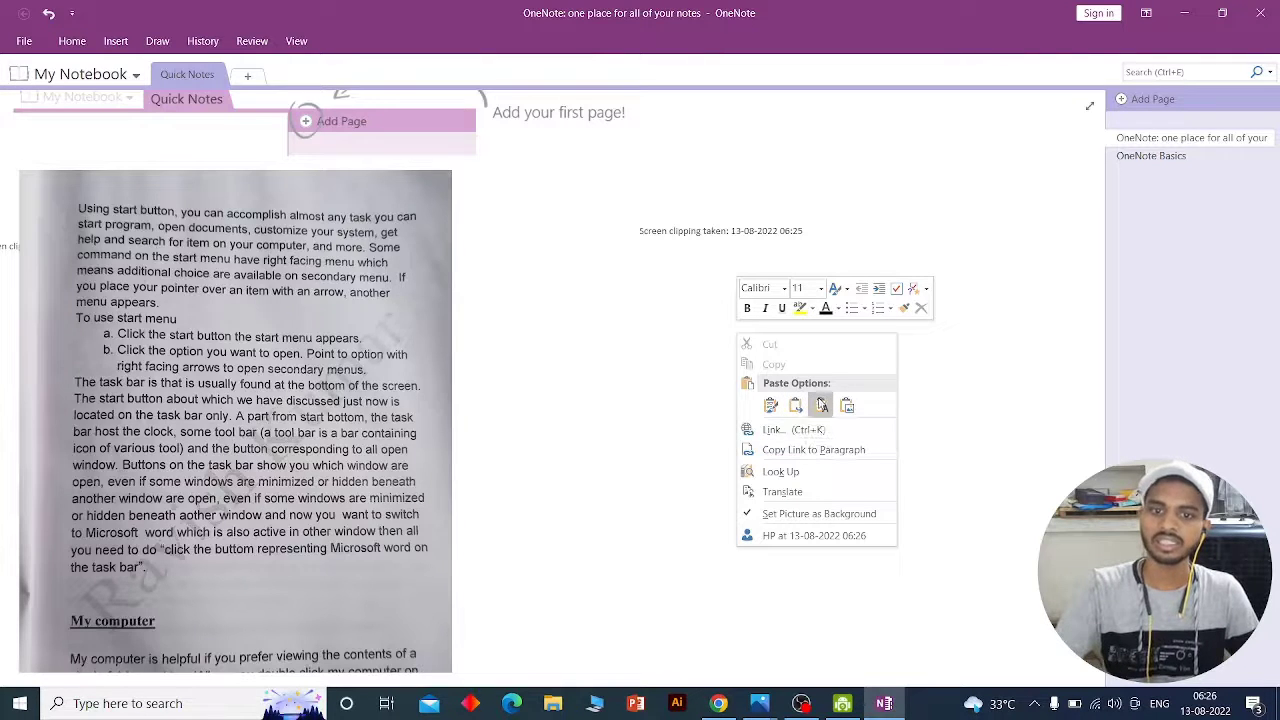
left_click(823, 406)
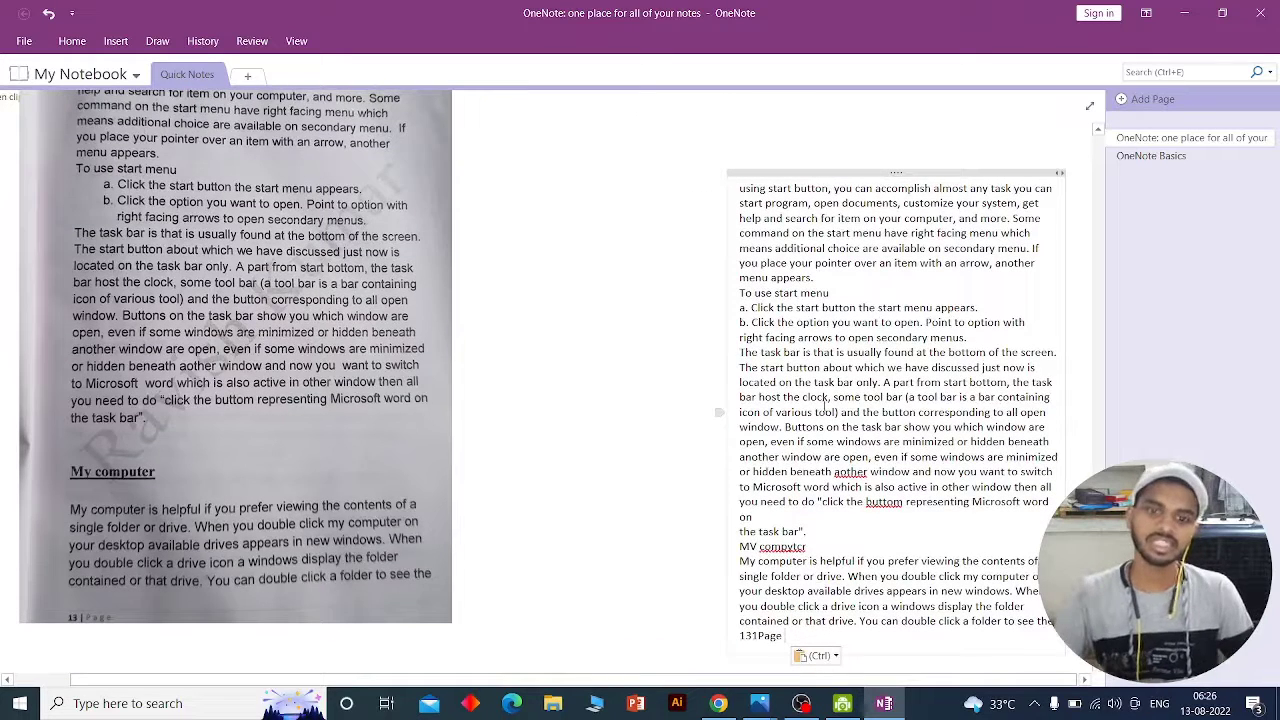
scroll(963, 230, "up", 2)
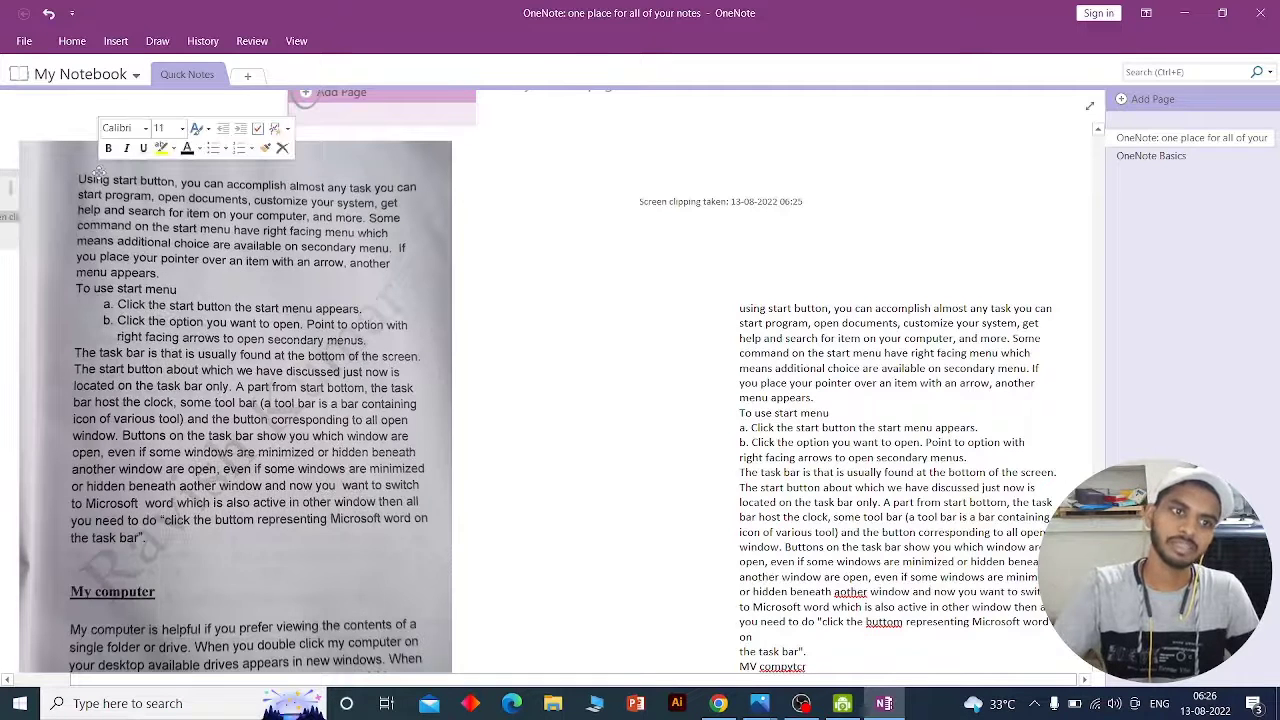
scroll(611, 382, "down", 2)
scroll(611, 382, "up", 3)
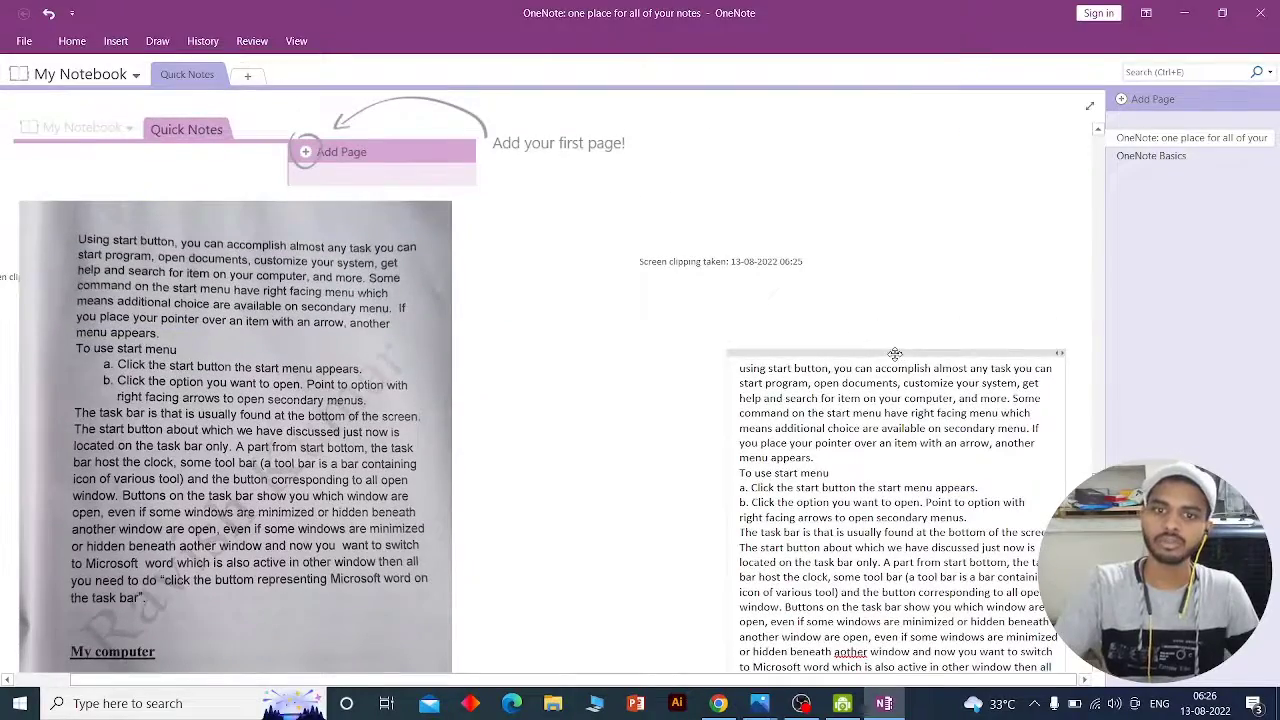
Step: Drag the text container level with the image top and delete the 'Screen clipping taken' line
left_click(901, 353)
left_click_drag(901, 353, 881, 186)
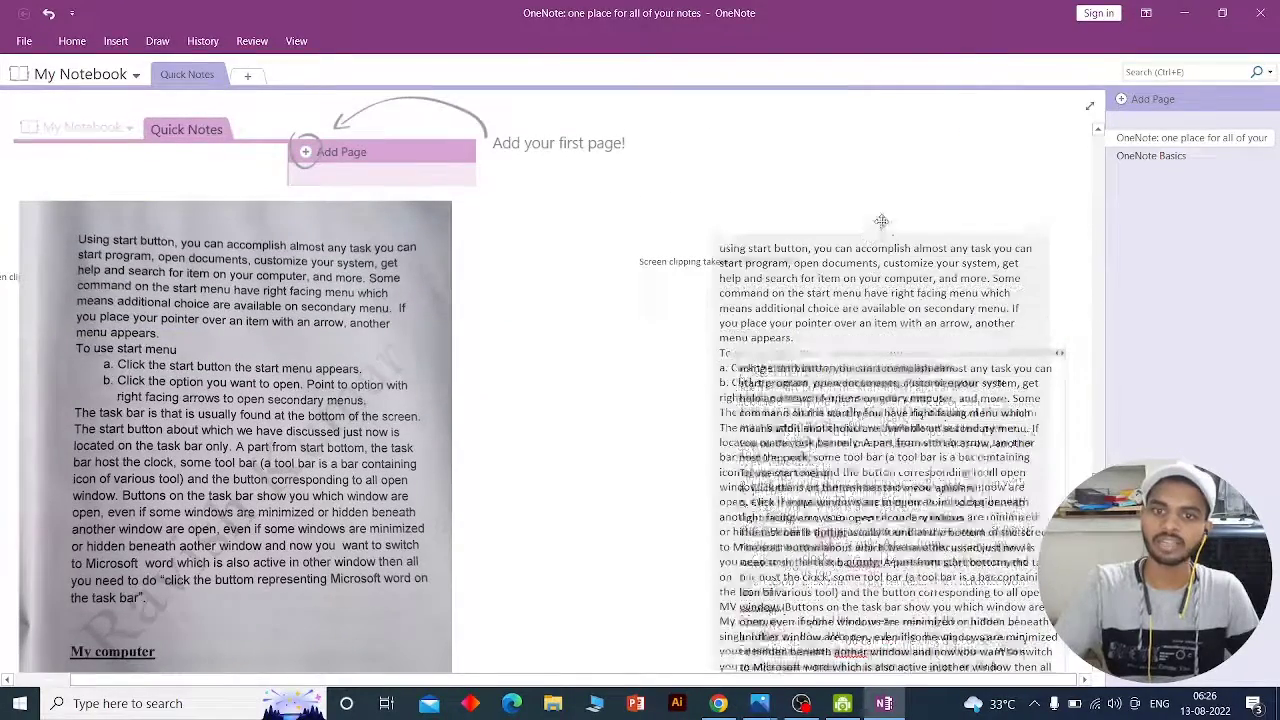
left_click_drag(881, 186, 881, 186)
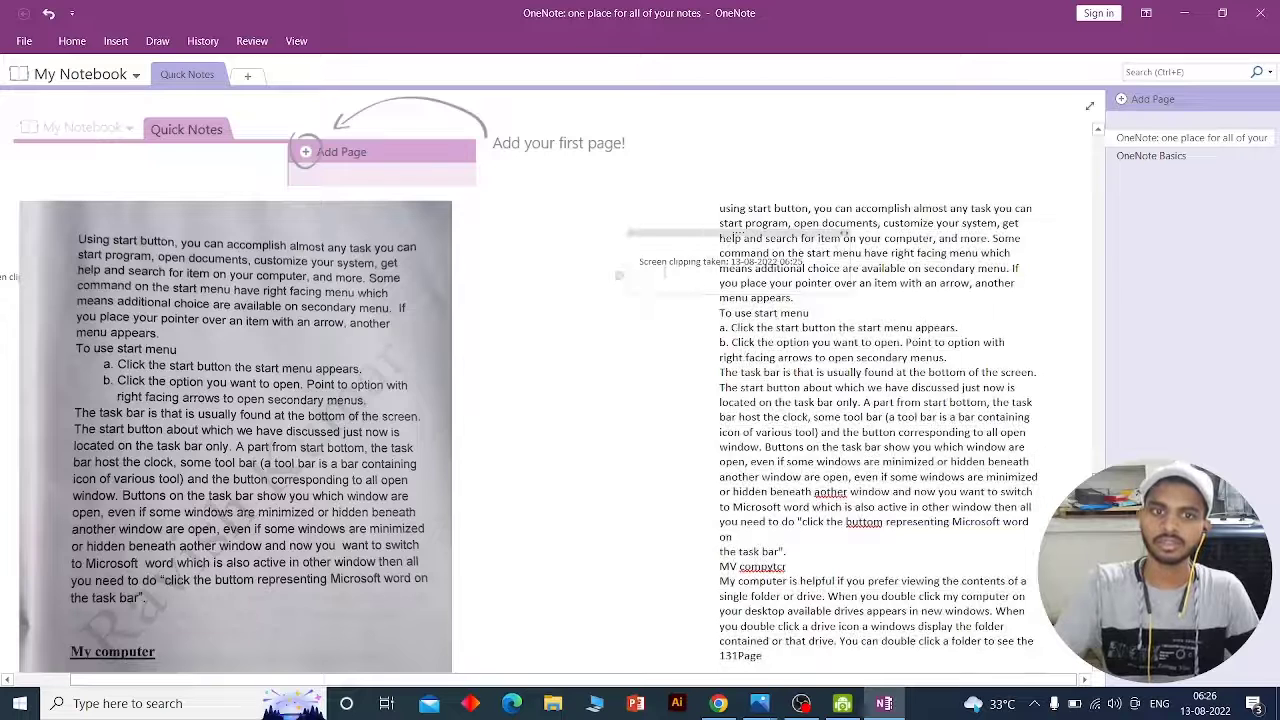
triple_click(652, 267)
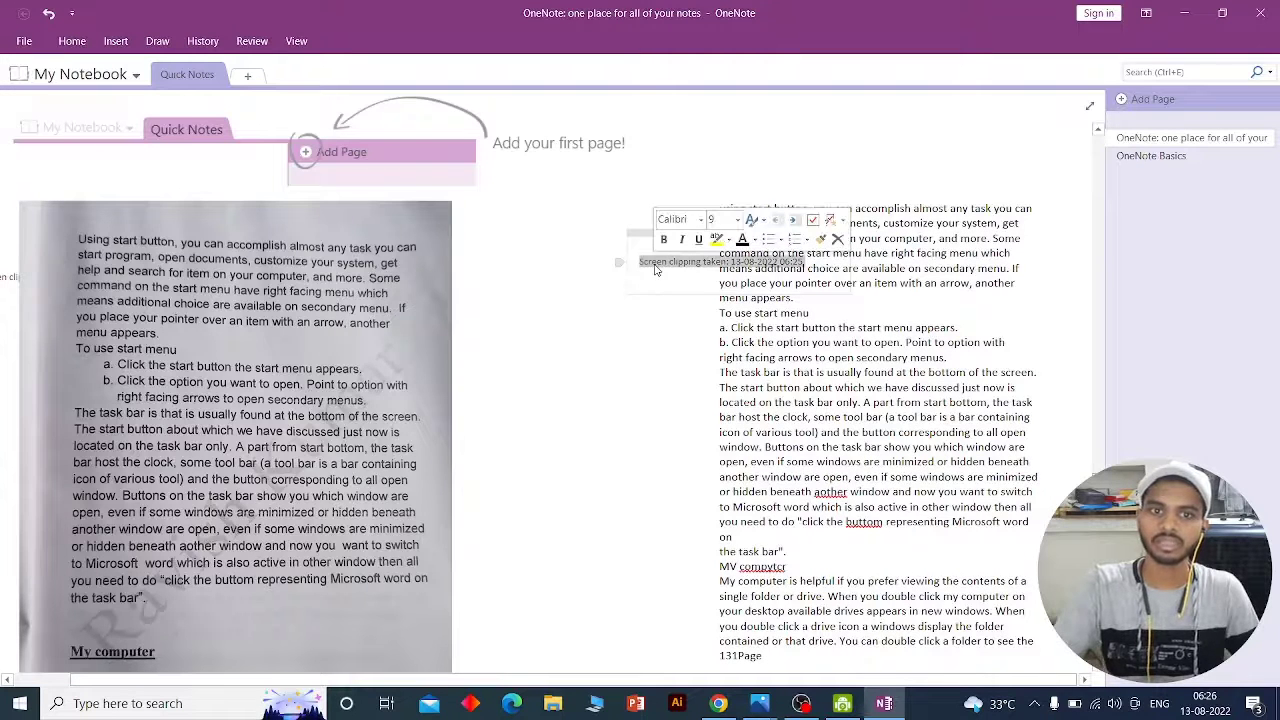
key("Delete")
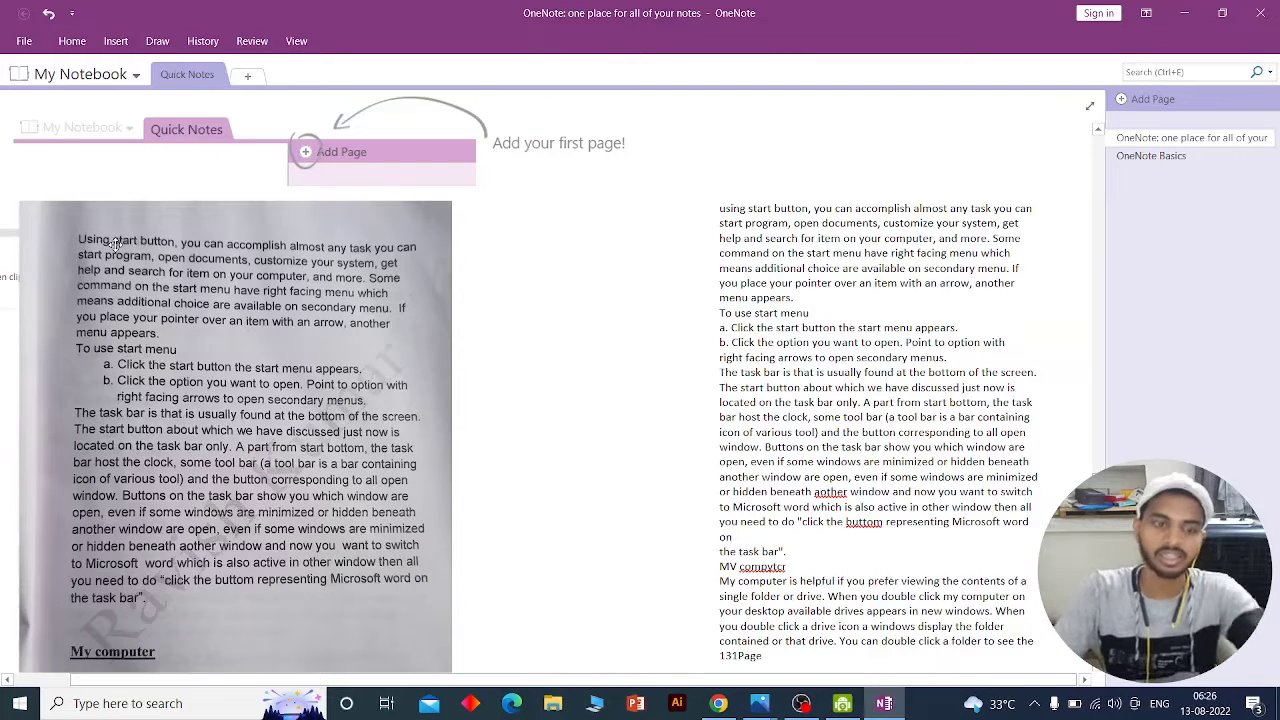
Step: Correct the text's first word to 'Using' and scroll down to check the rest
left_click(160, 268)
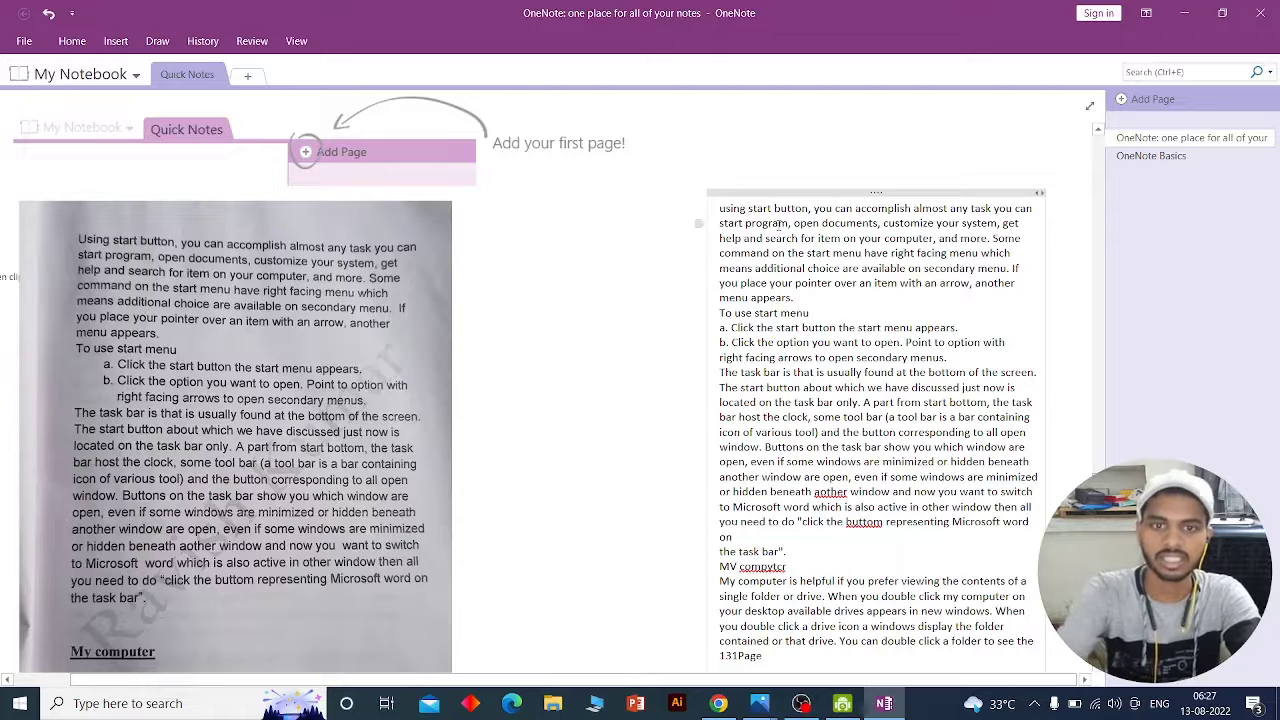
key("BackSpace")
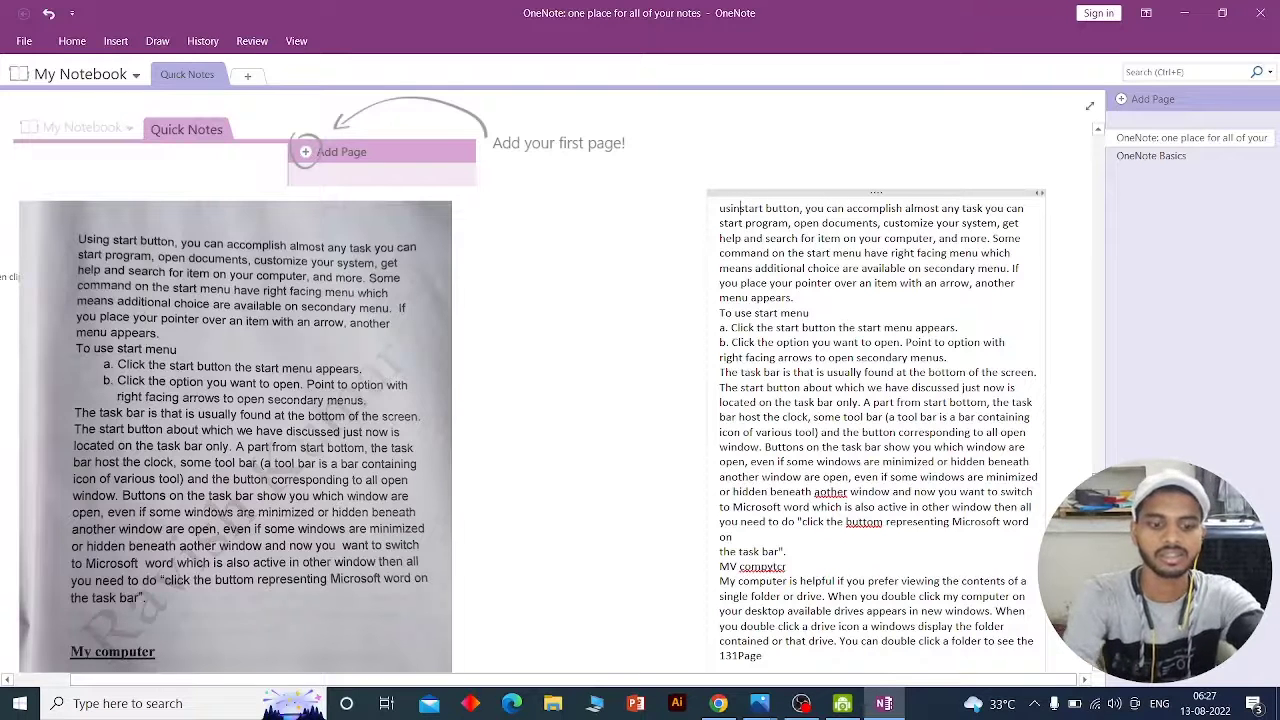
type("g")
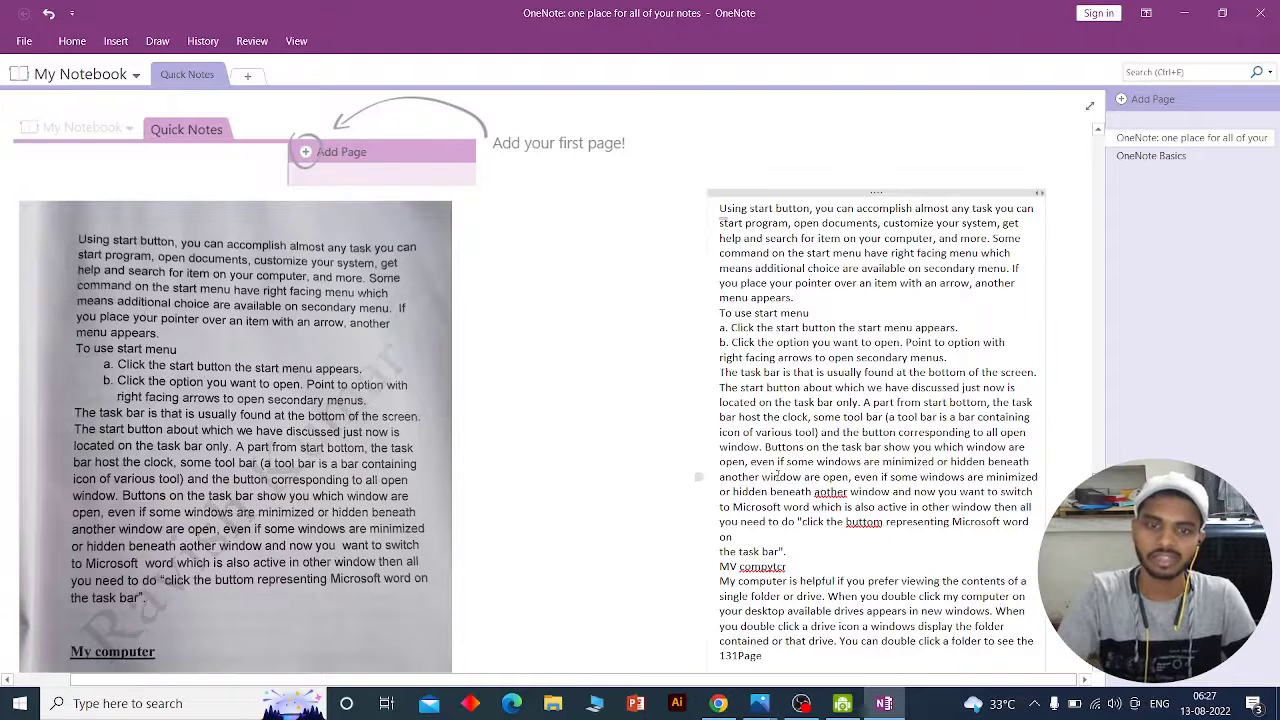
scroll(124, 476, "down", 3)
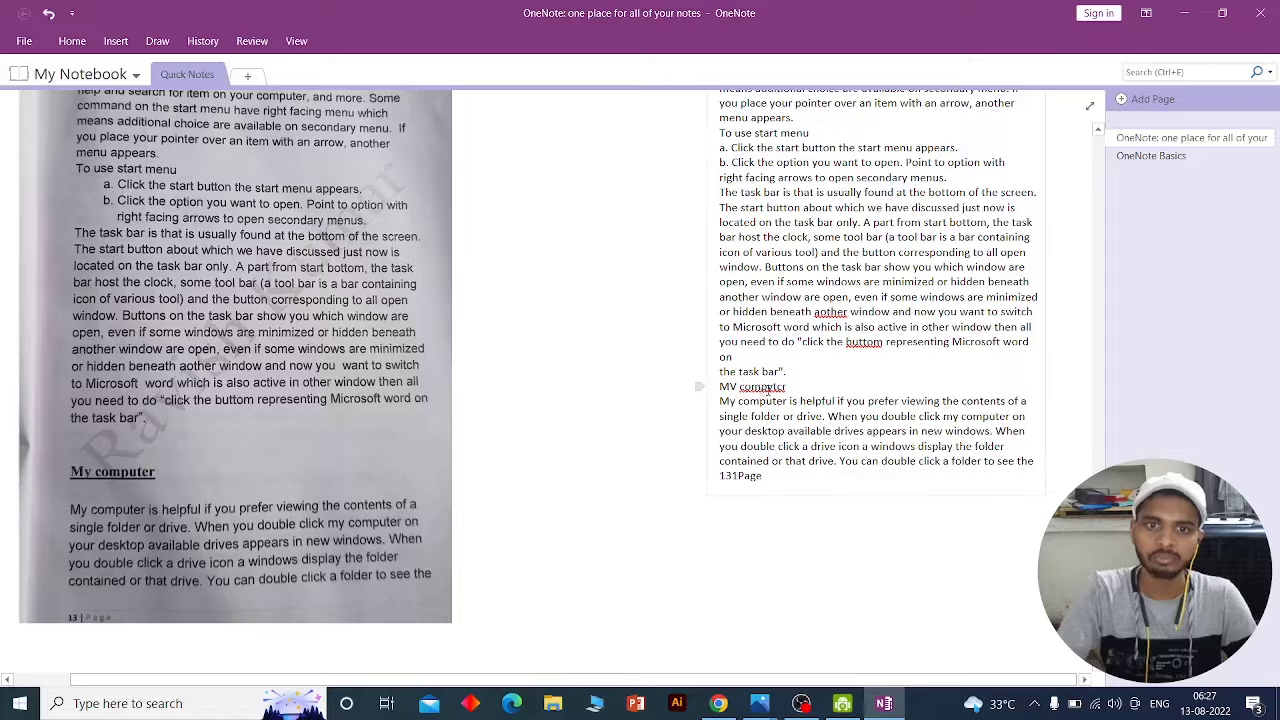
left_click_drag(798, 388, 717, 388)
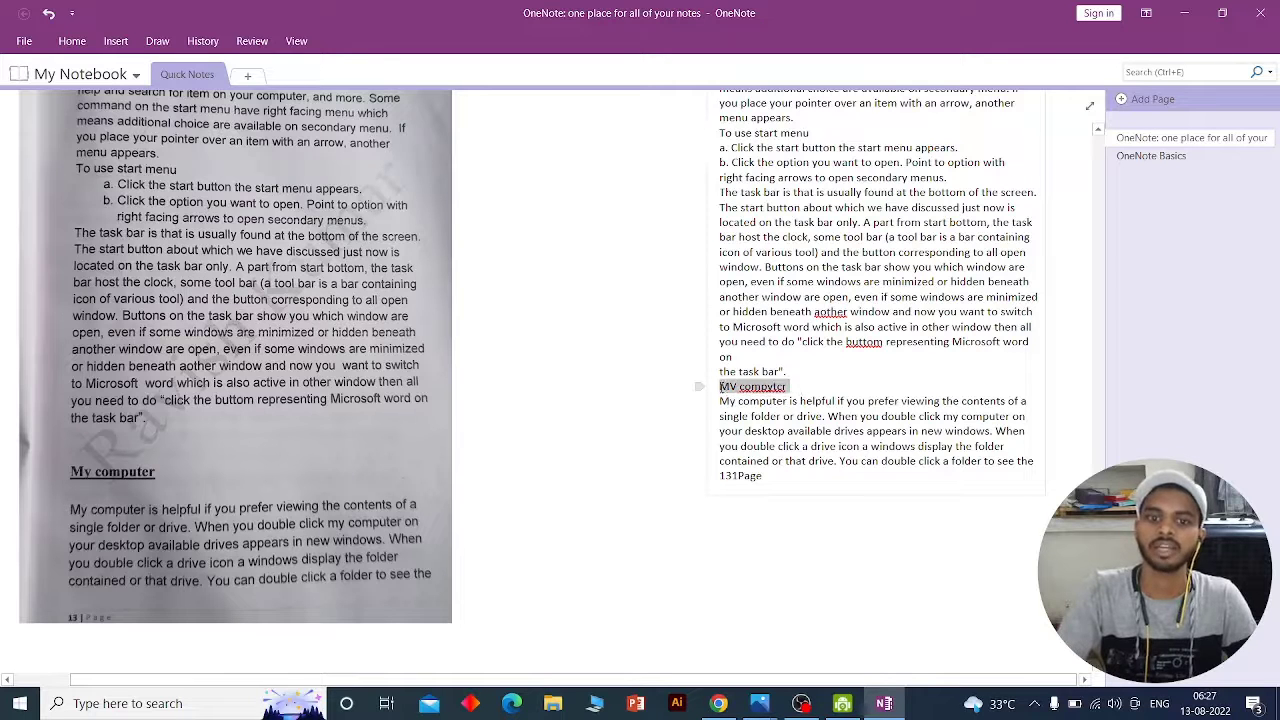
left_click(762, 387)
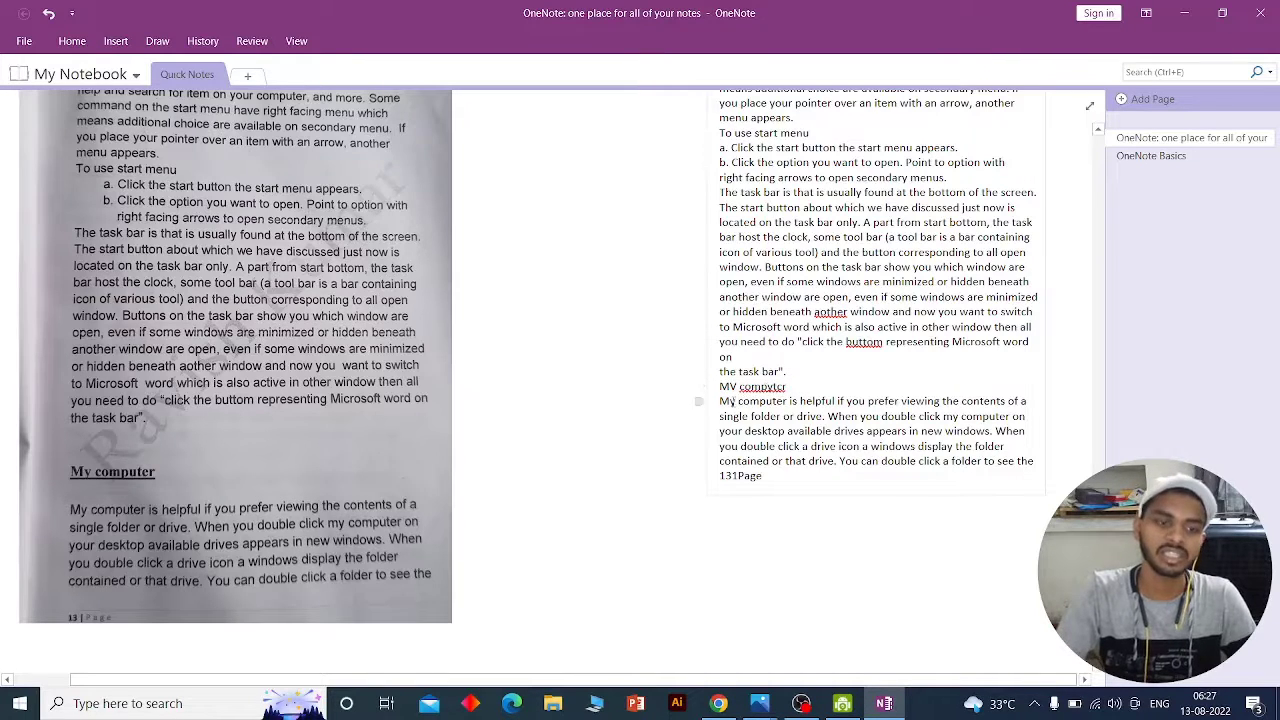
scroll(452, 460, "up", 3)
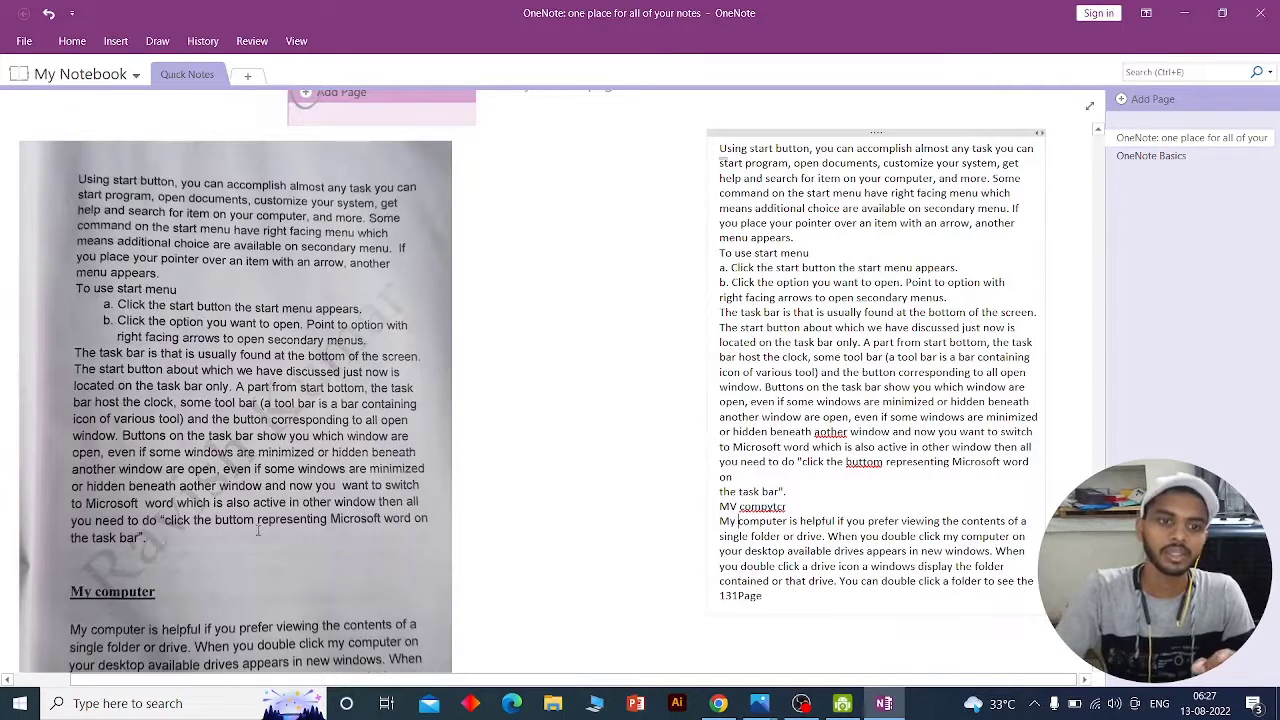
scroll(258, 531, "up", 1)
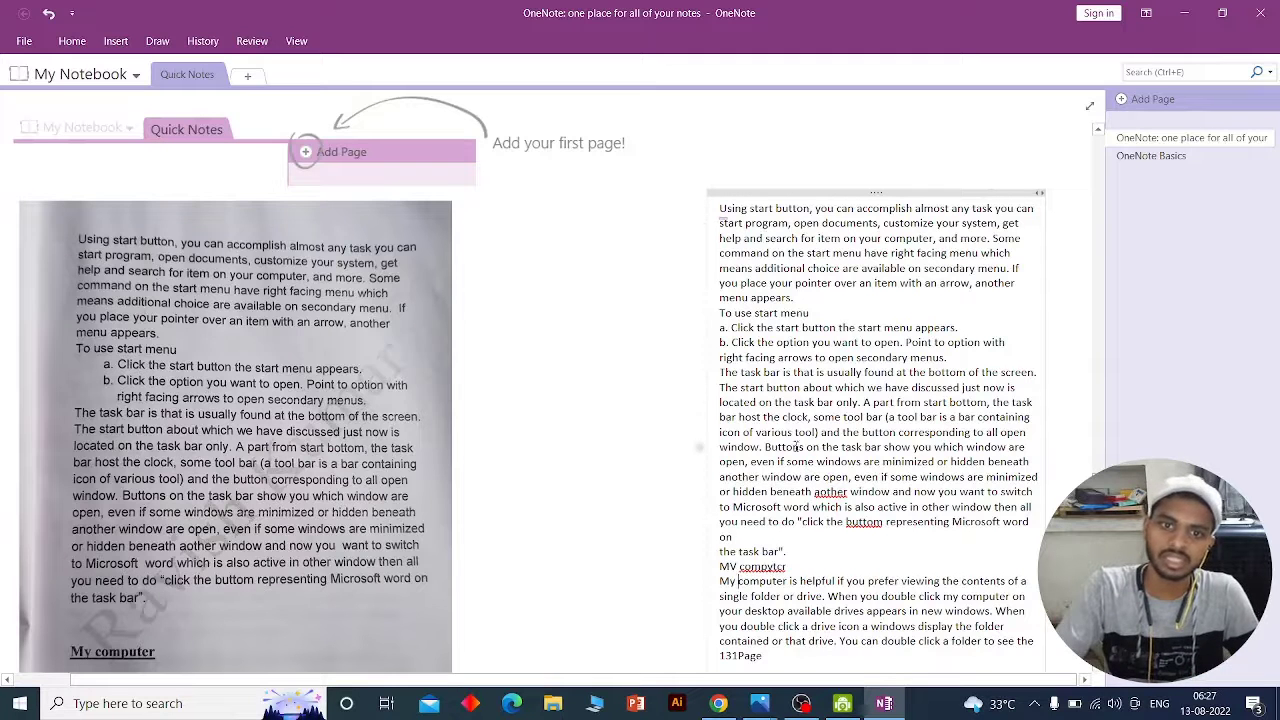
scroll(823, 531, "down", 1)
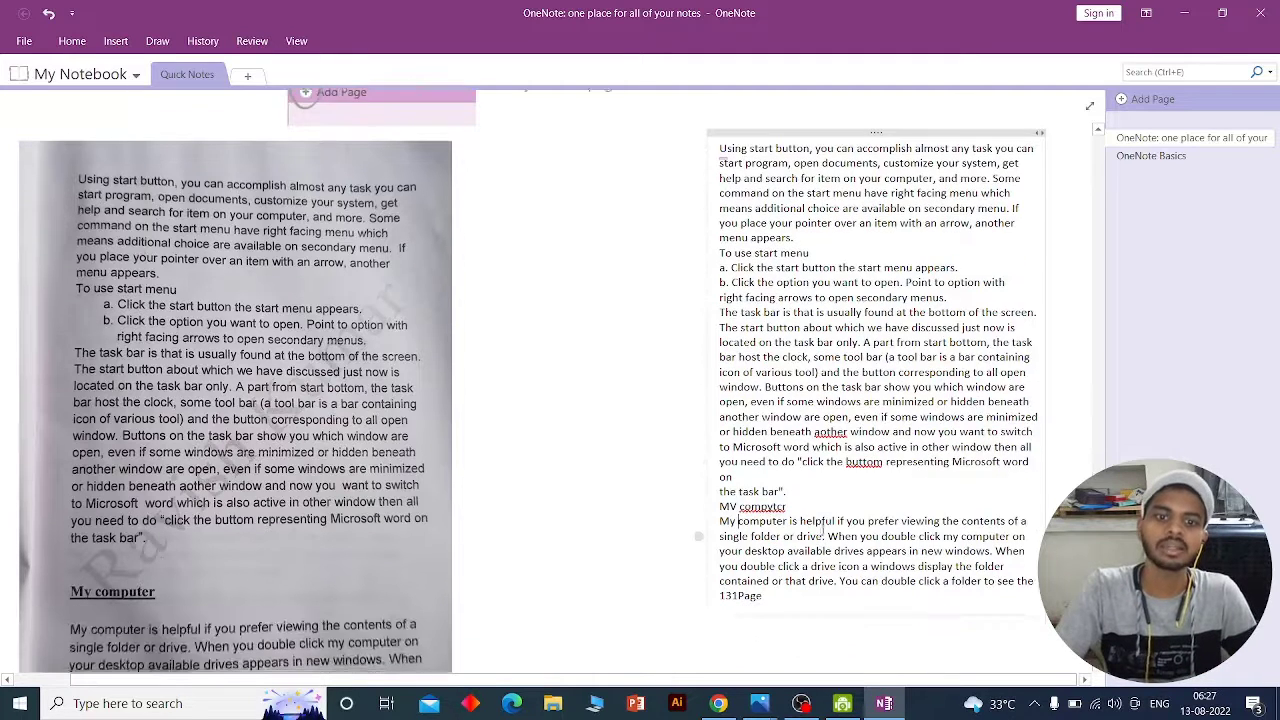
left_click_drag(799, 510, 718, 507)
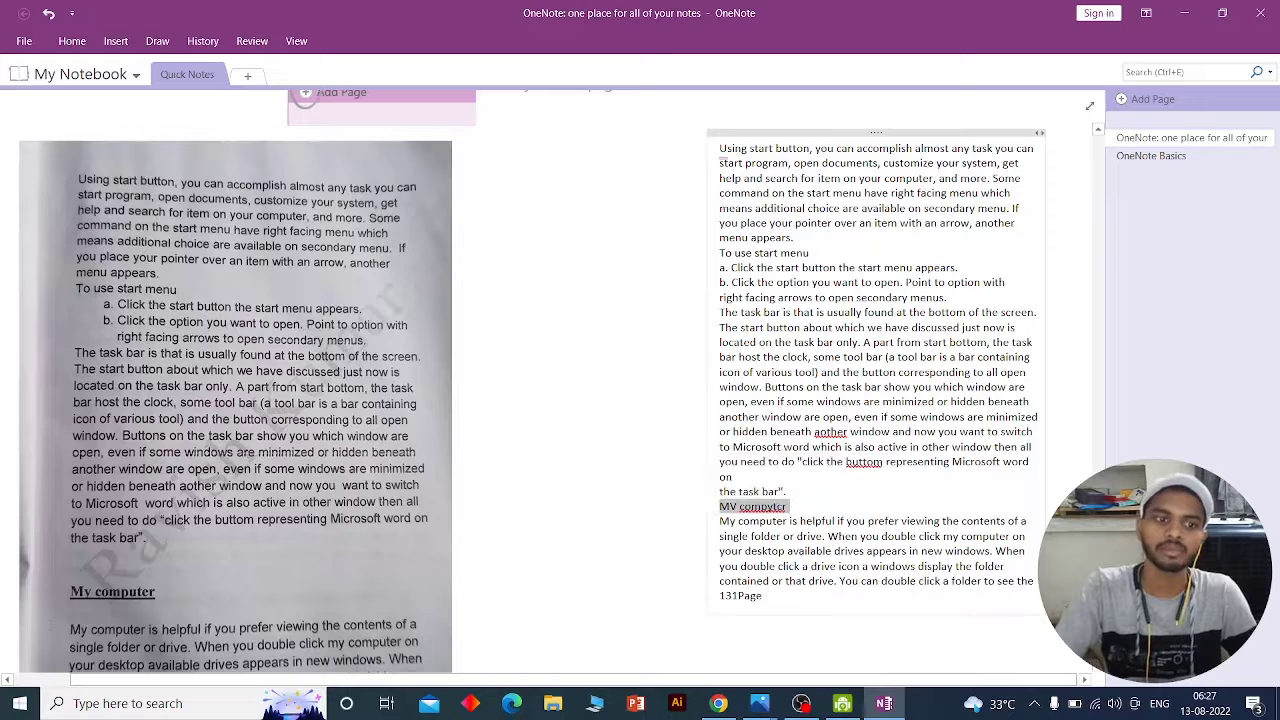
left_click(150, 593)
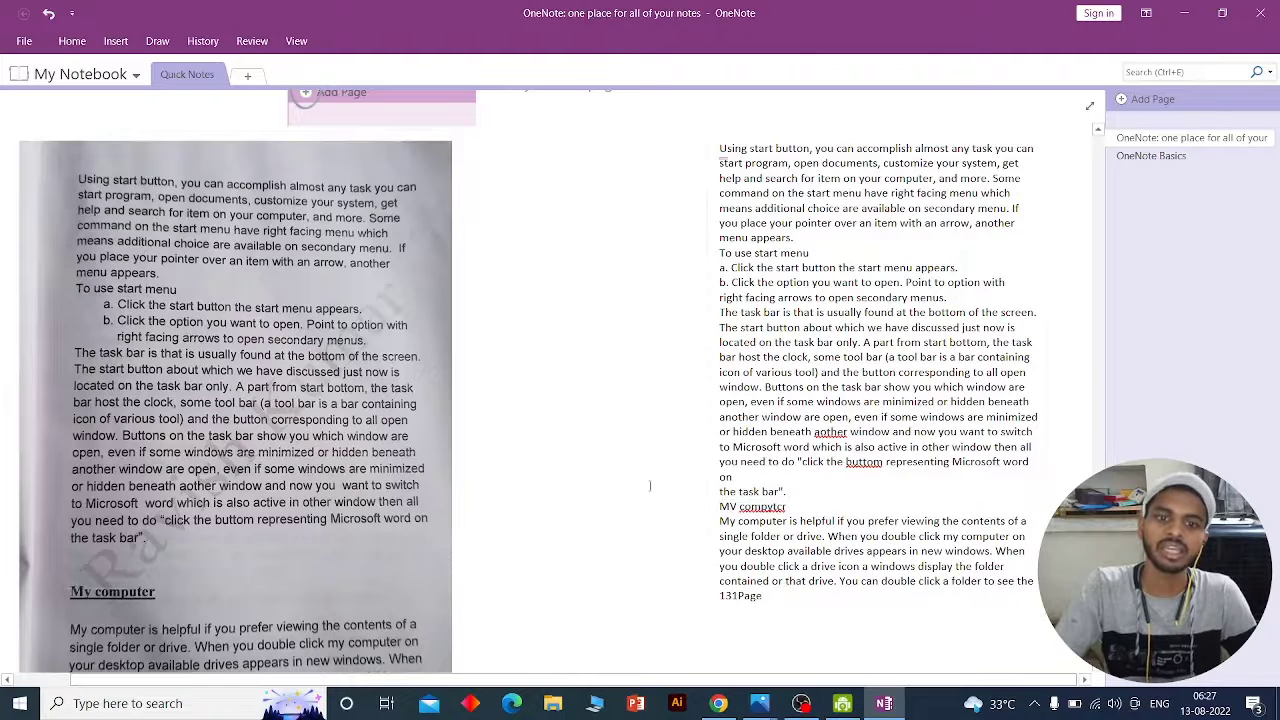
left_click_drag(808, 506, 700, 507)
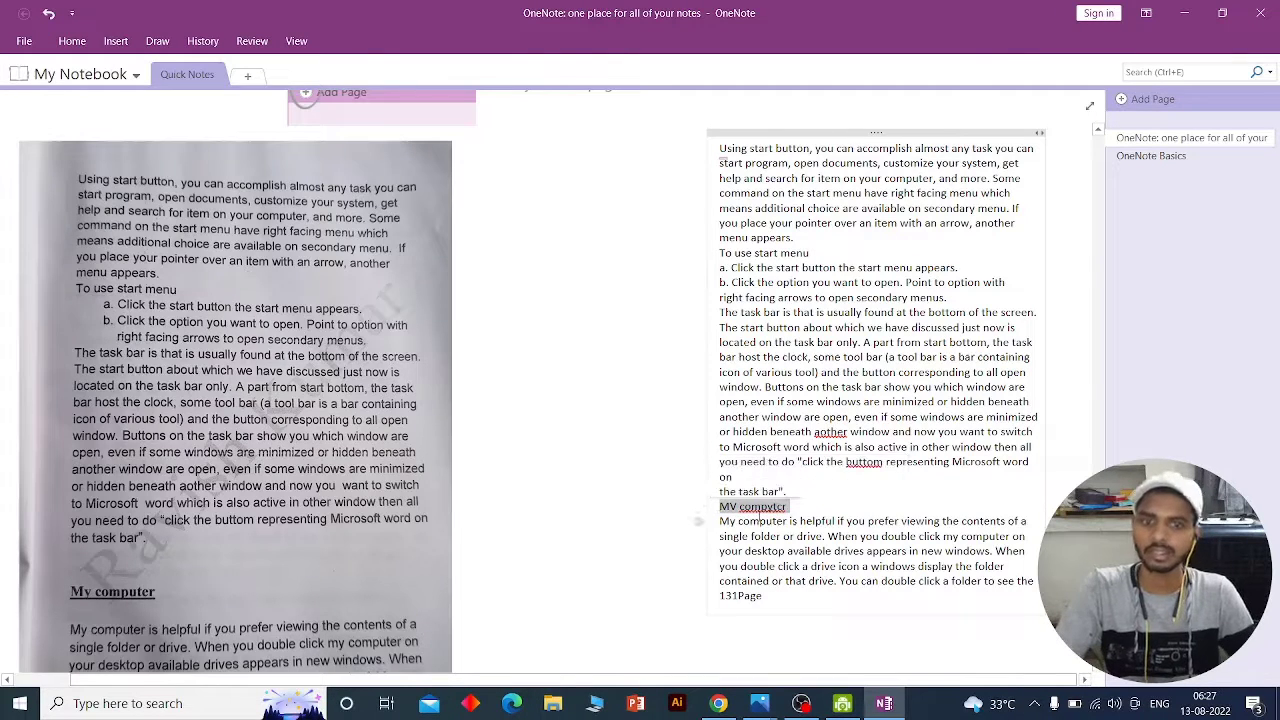
left_click(758, 521)
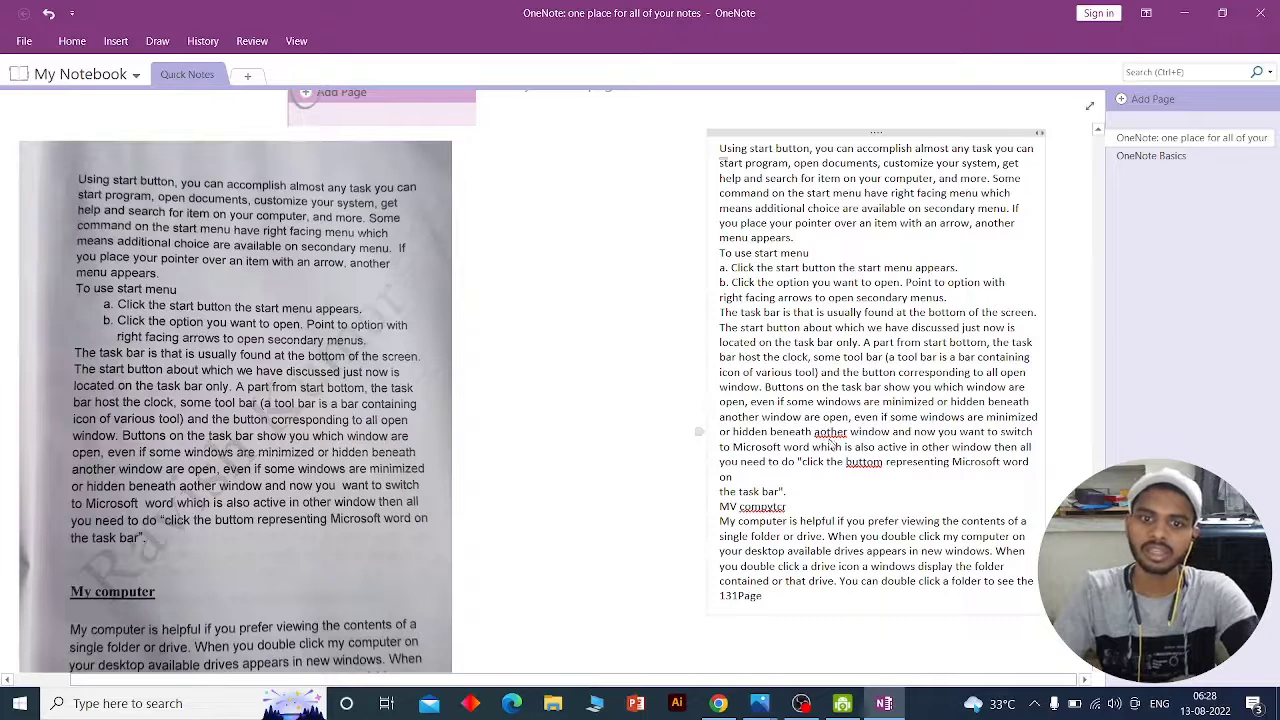
Step: Insert the missing 'n' in 'aother' and change the final 'm' of 'buttom' to 'n'
left_click(821, 432)
type("n")
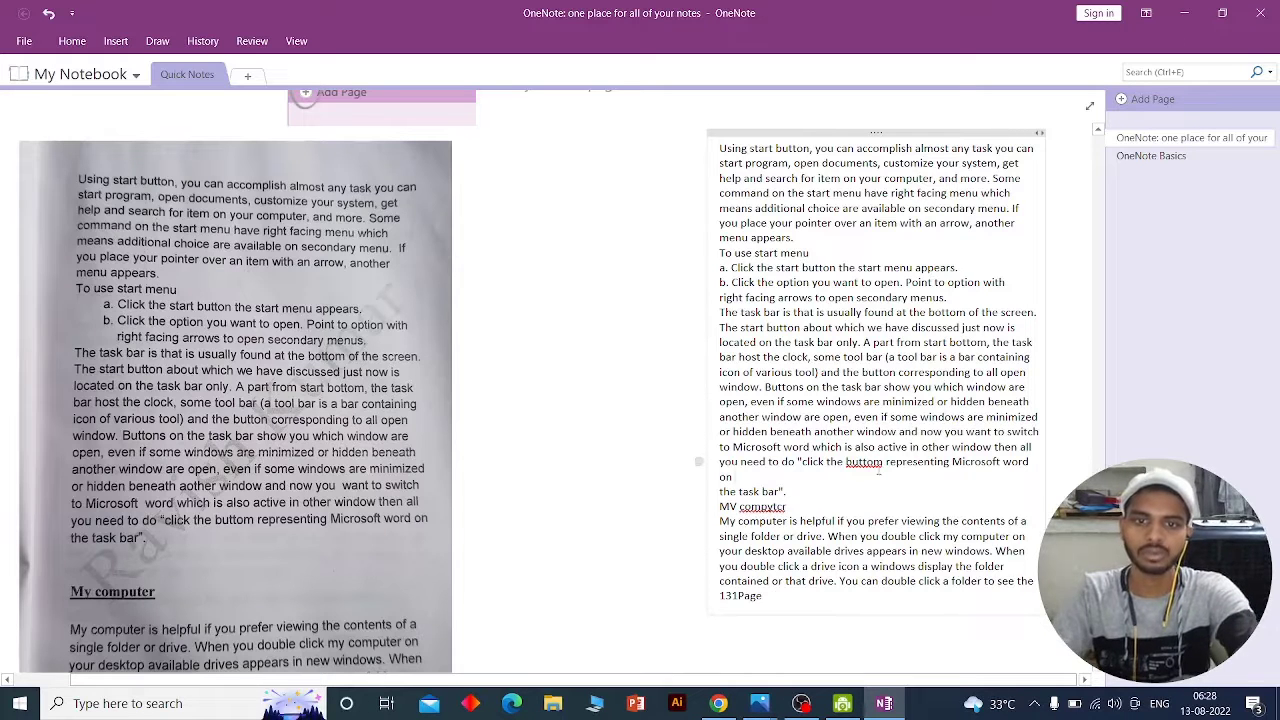
key("BackSpace")
type("n")
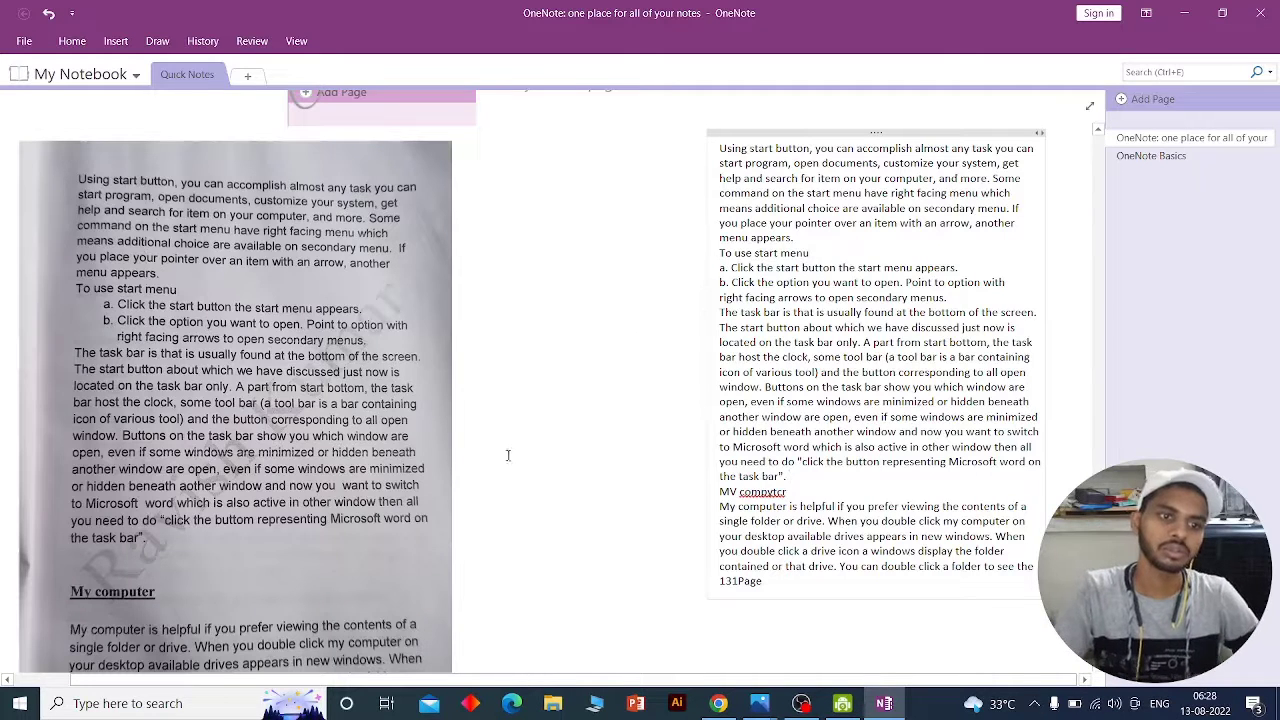
key("Down")
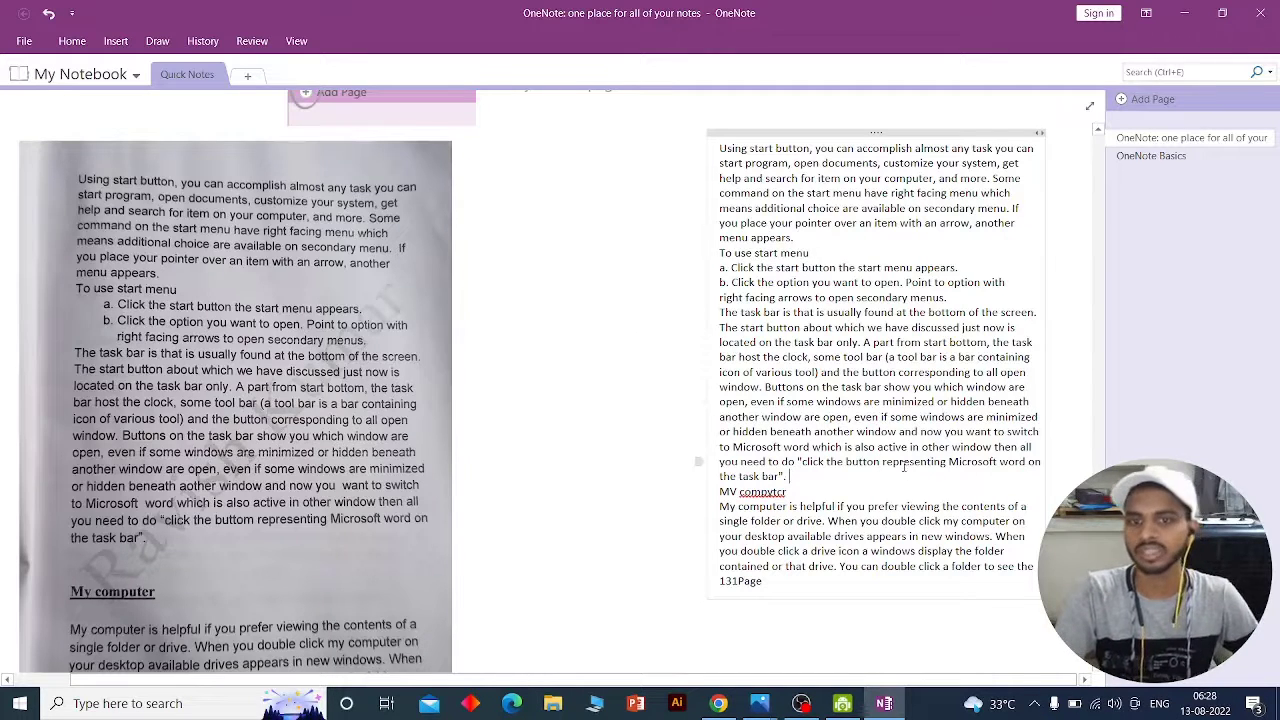